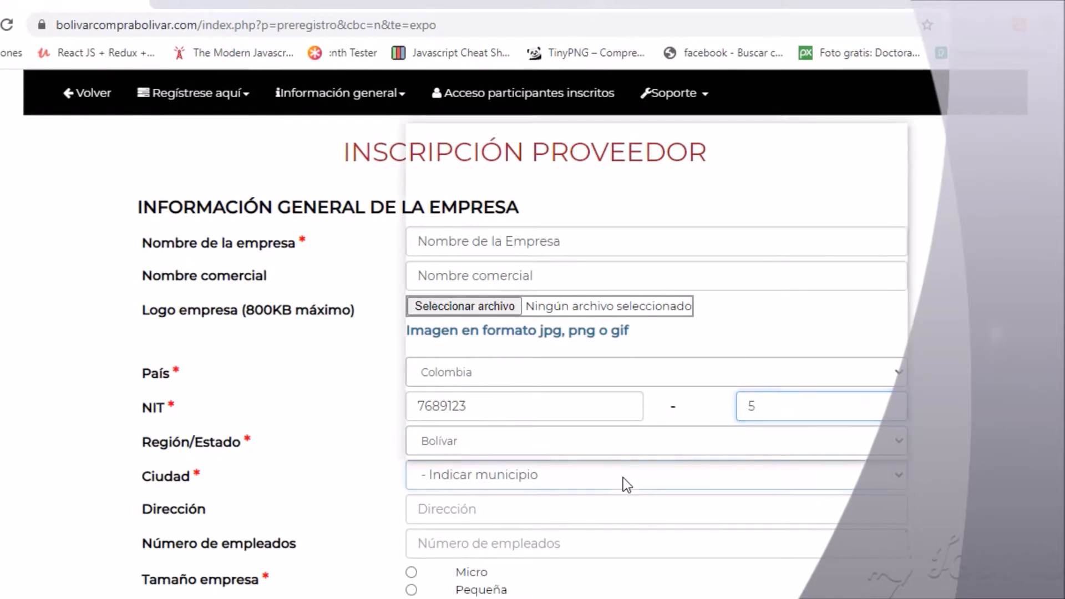
# Set the company city to Cantagallo, enter the street address and 200 employees.
pyautogui.click(498, 289)
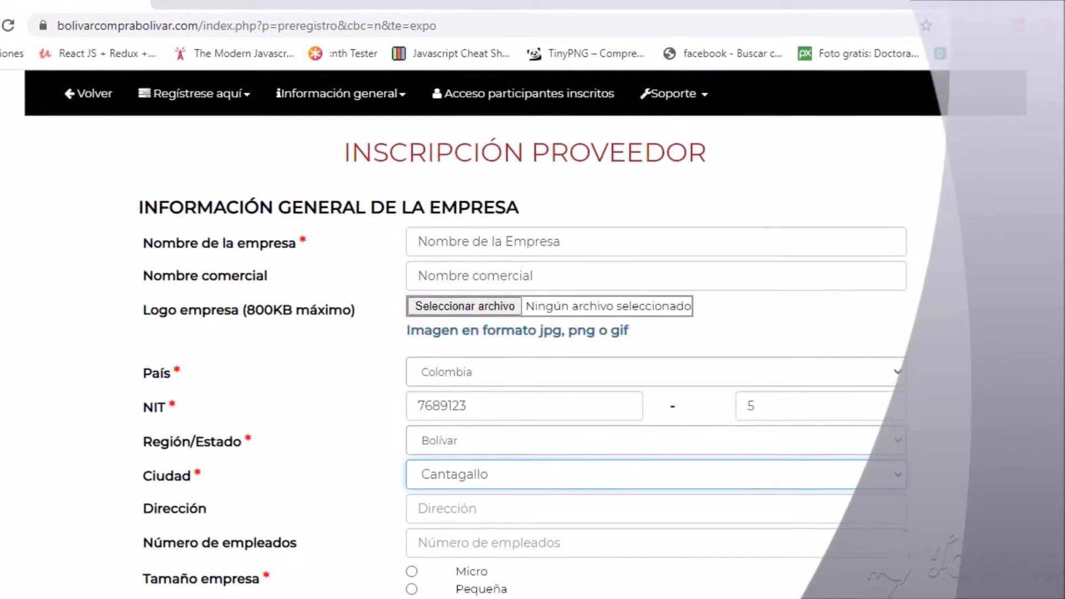
pyautogui.scroll(-3, 618, 311)
pyautogui.click(583, 327)
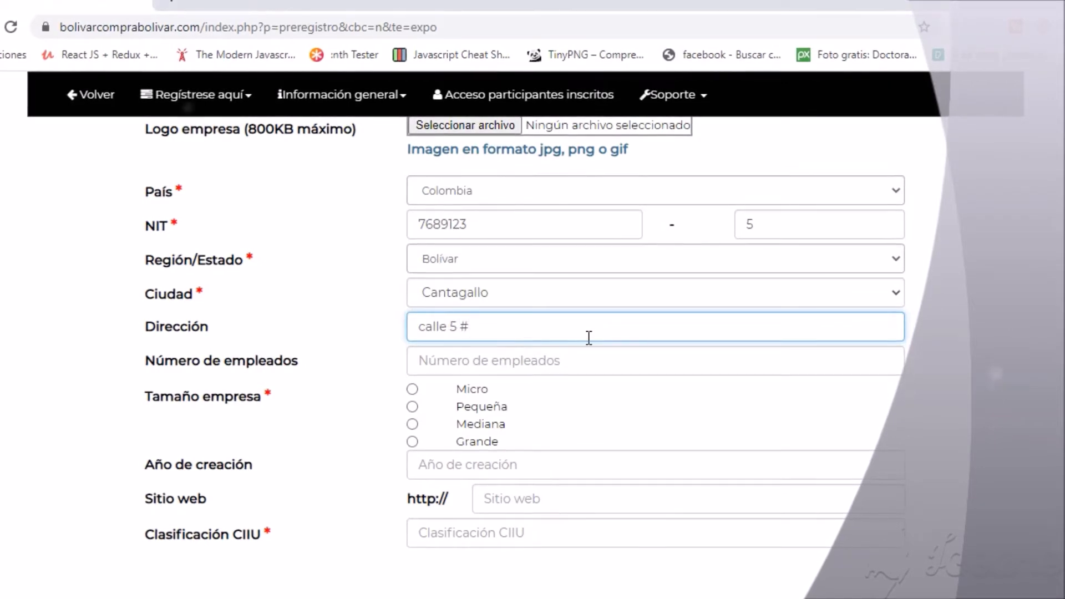
pyautogui.click(480, 368)
pyautogui.write('200')
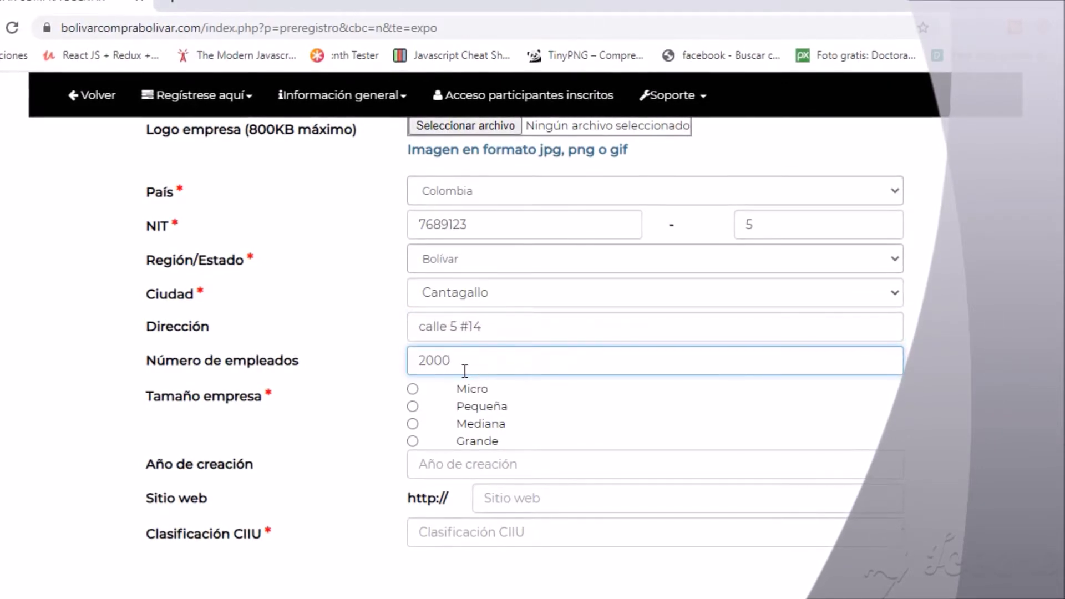
pyautogui.click(414, 424)
pyautogui.click(430, 472)
pyautogui.write('2006')
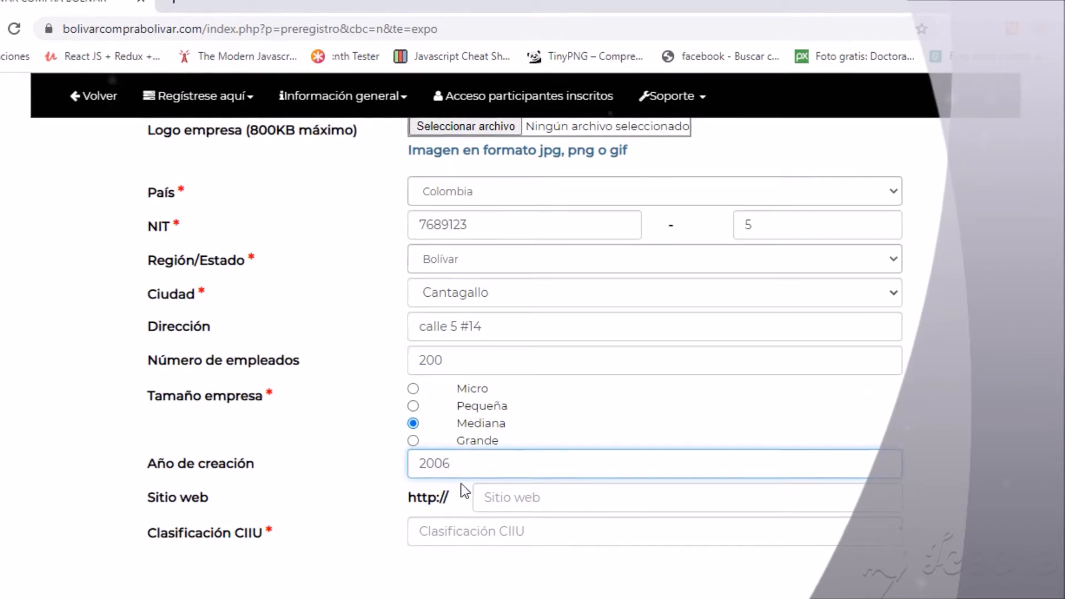
pyautogui.click(491, 498)
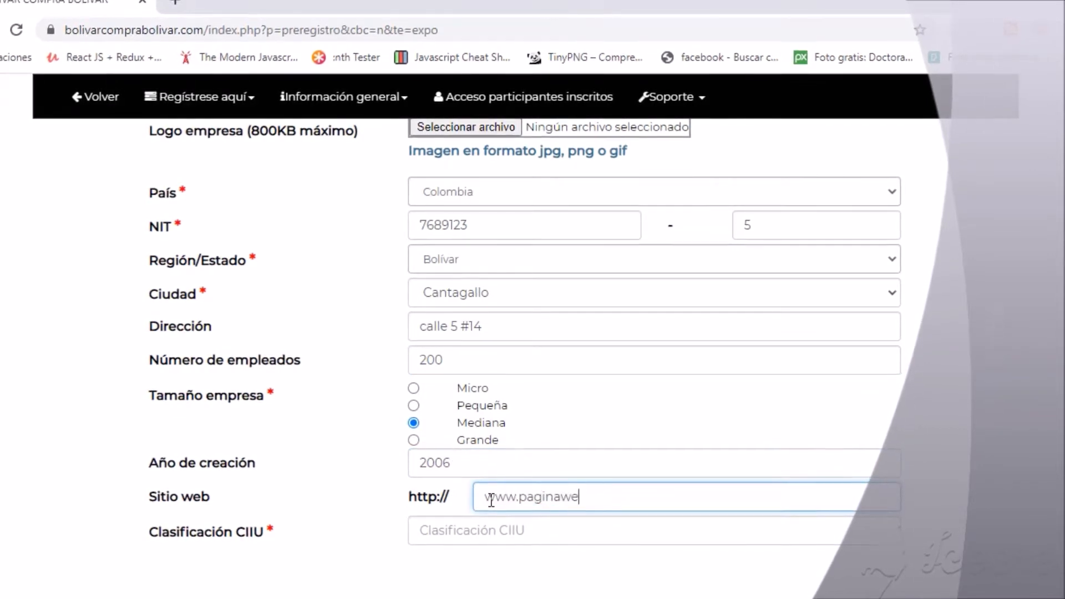
pyautogui.click(508, 535)
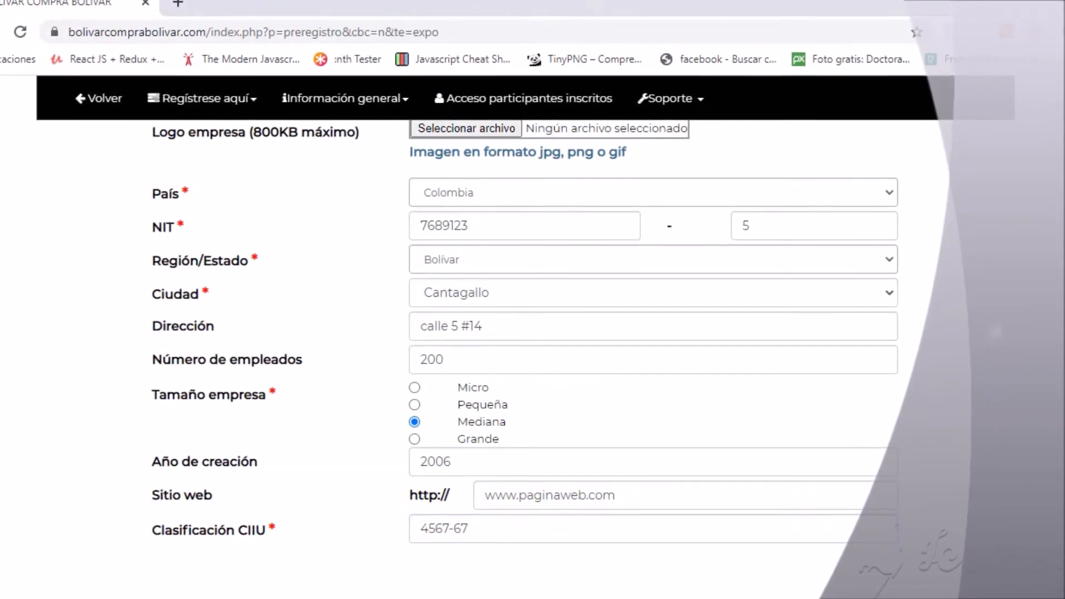
pyautogui.scroll(-8, 525, 361)
pyautogui.click(831, 205)
# Keep the contact's gender as Masculino and enter their first name and surname.
pyautogui.click(693, 224)
pyautogui.click(671, 238)
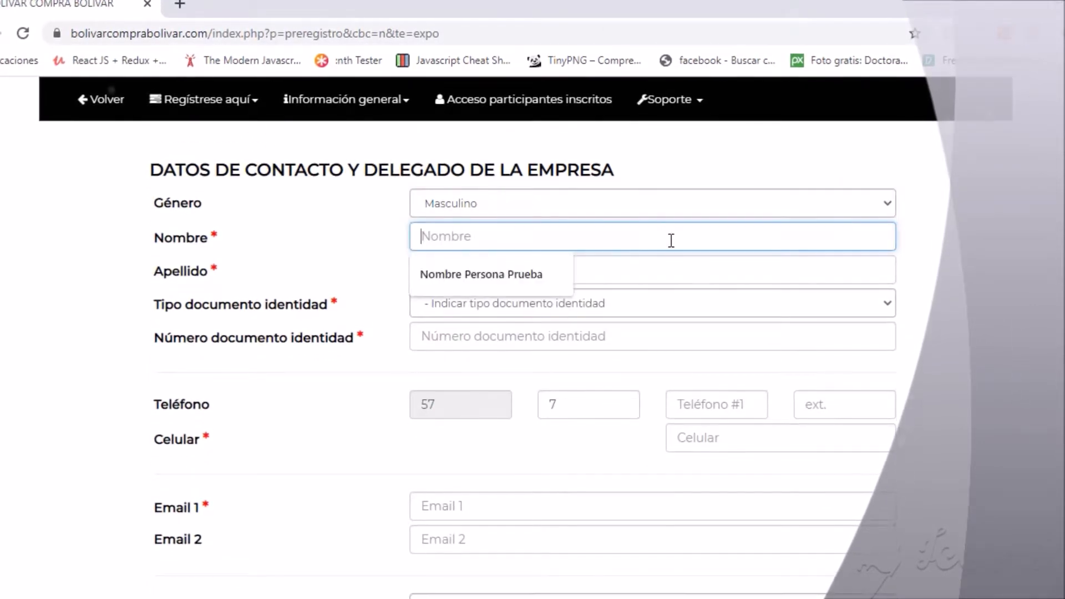
pyautogui.write('Nombre')
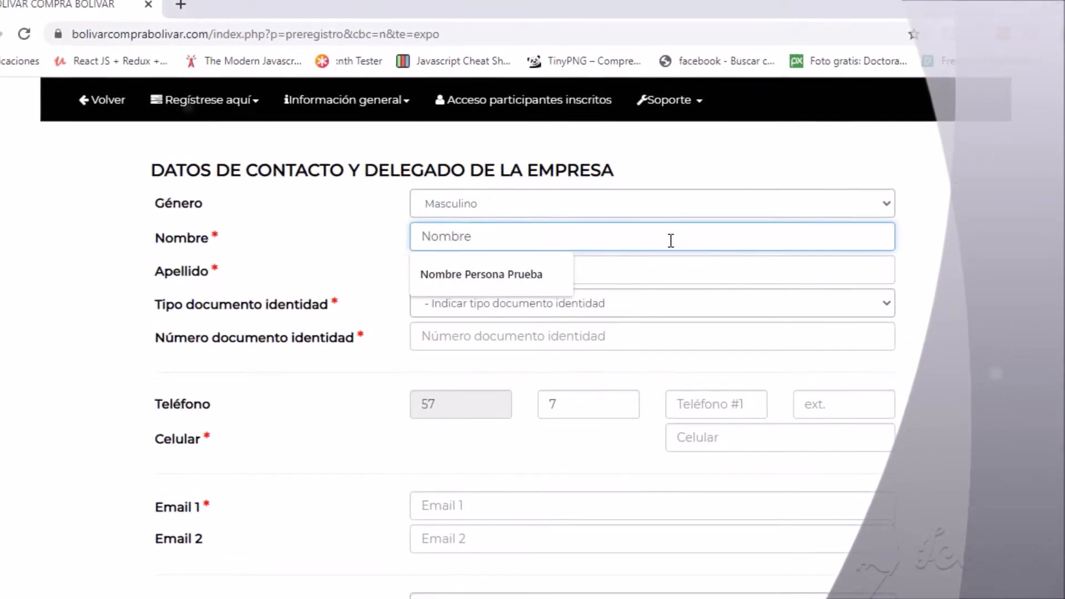
pyautogui.write(' Pr')
pyautogui.press('BackSpace')
pyautogui.press('BackSpace')
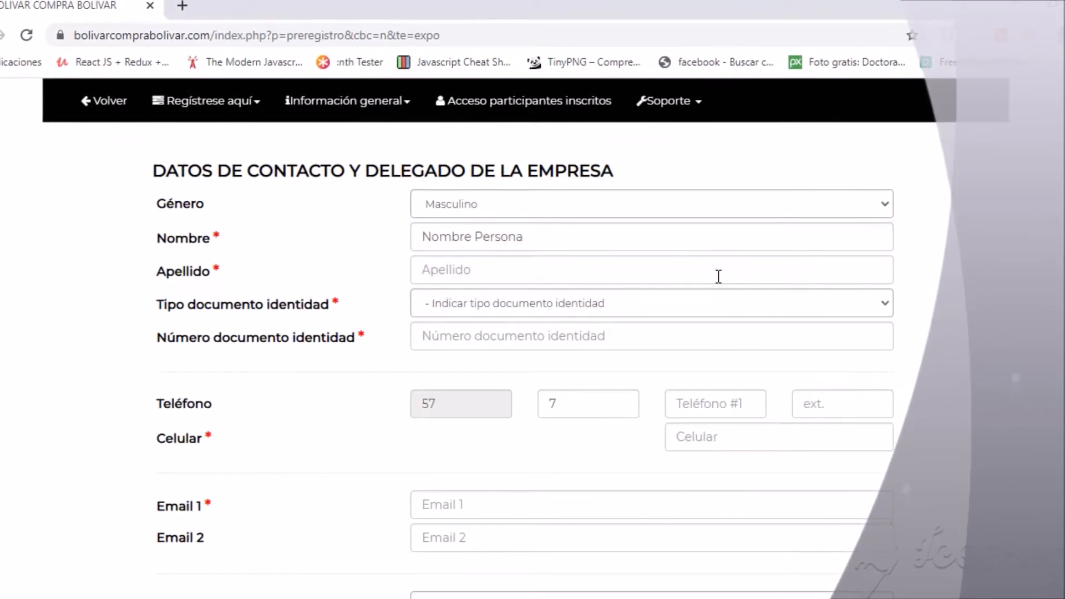
pyautogui.click(718, 276)
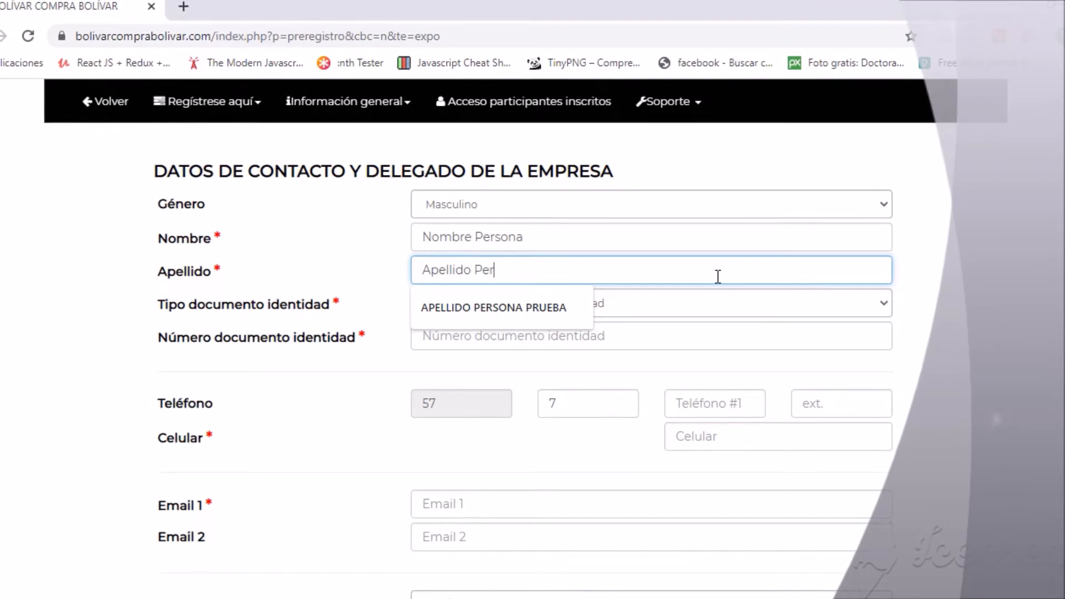
# Set the contact's document type to Cédula/tarjeta ciudadanía and enter the ID number.
pyautogui.click(880, 304)
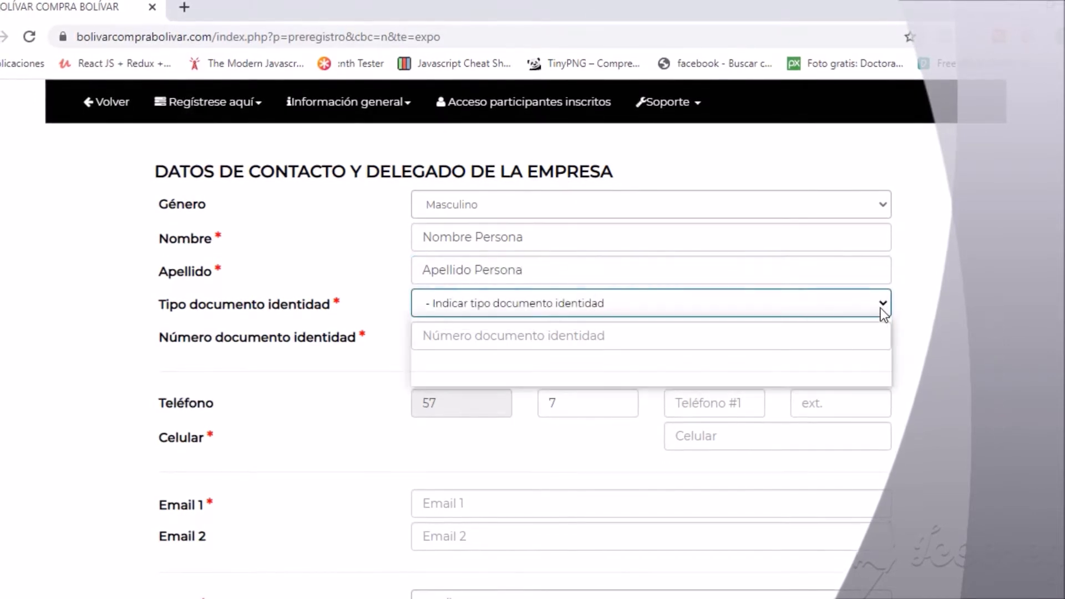
pyautogui.click(511, 338)
pyautogui.click(511, 335)
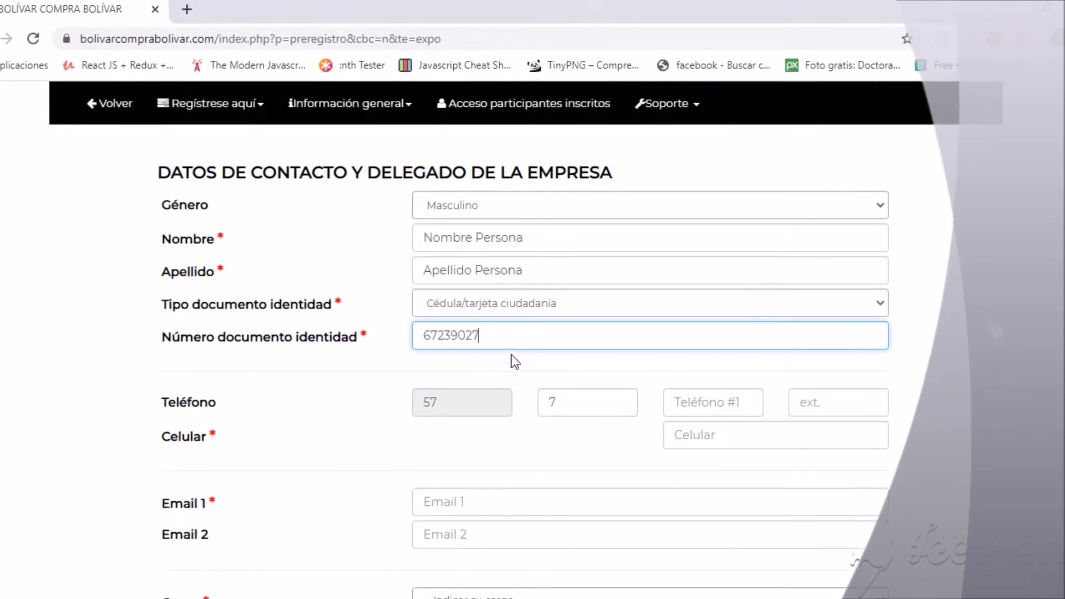
# Enter the contact's landline with regional code and extension, mobile number and main e-mail.
pyautogui.click(608, 397)
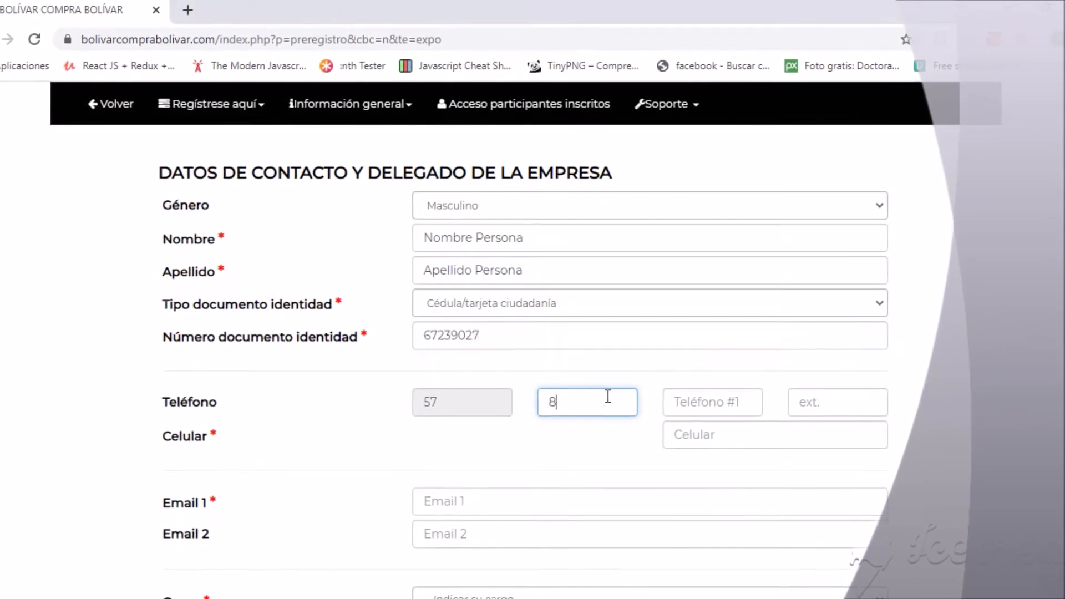
pyautogui.click(701, 405)
pyautogui.write('6882950')
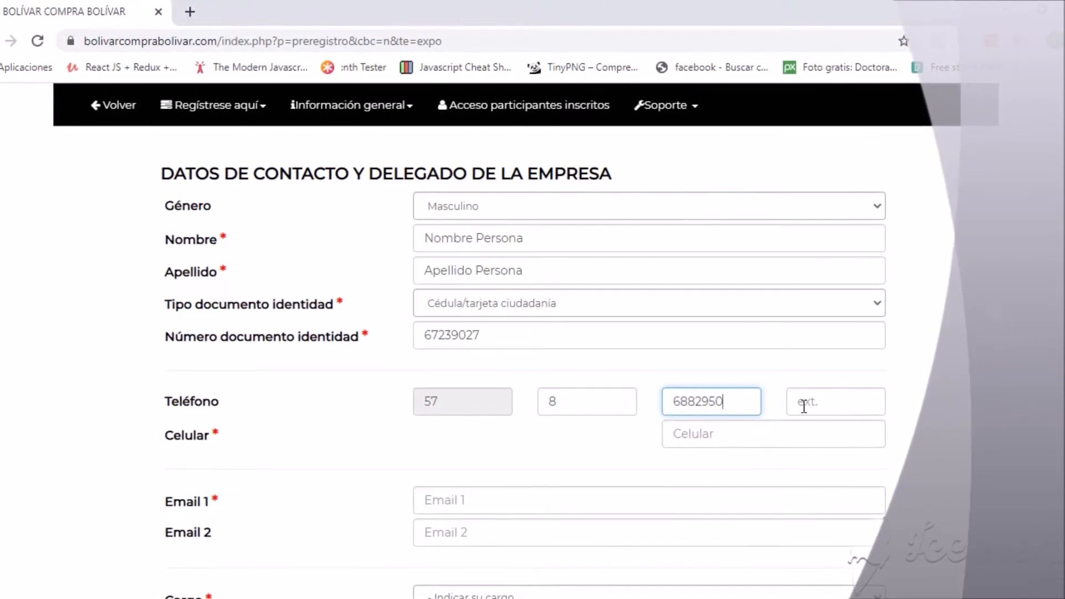
pyautogui.click(804, 406)
pyautogui.write('20')
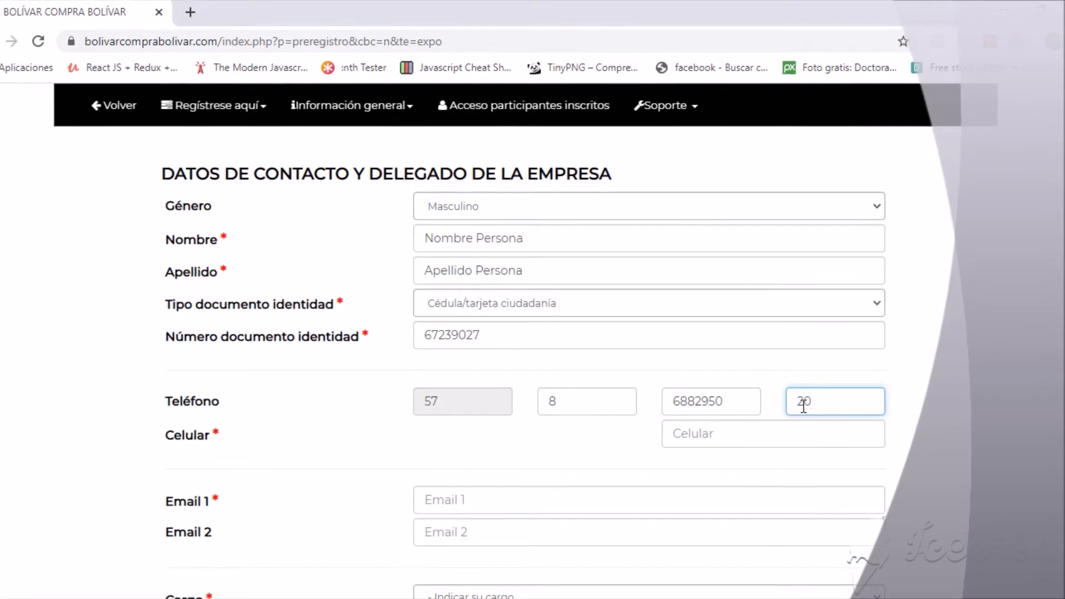
pyautogui.click(751, 433)
pyautogui.write('301984356')
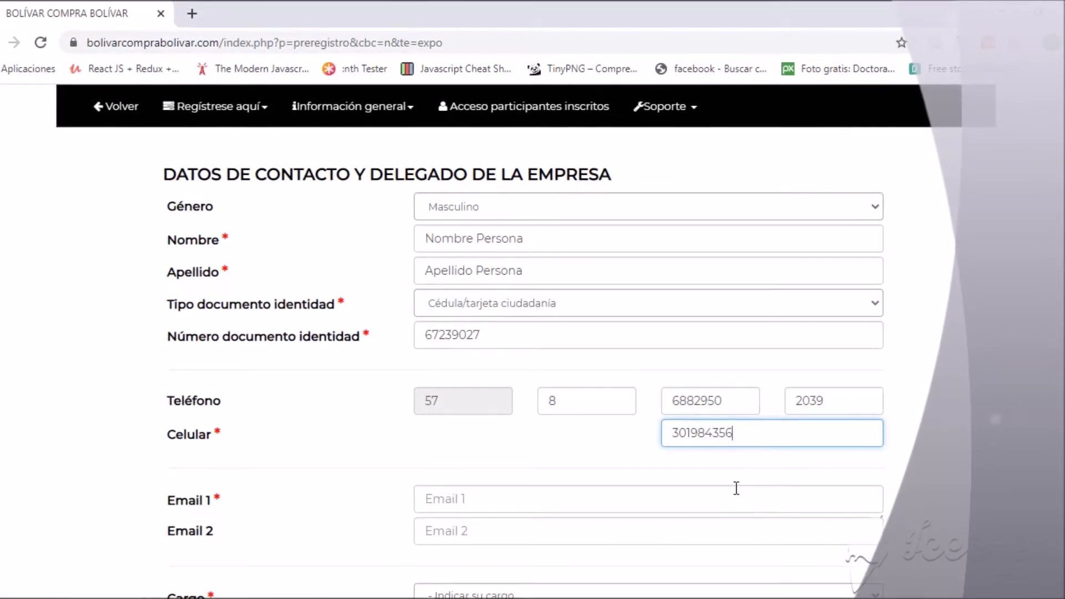
pyautogui.click(736, 495)
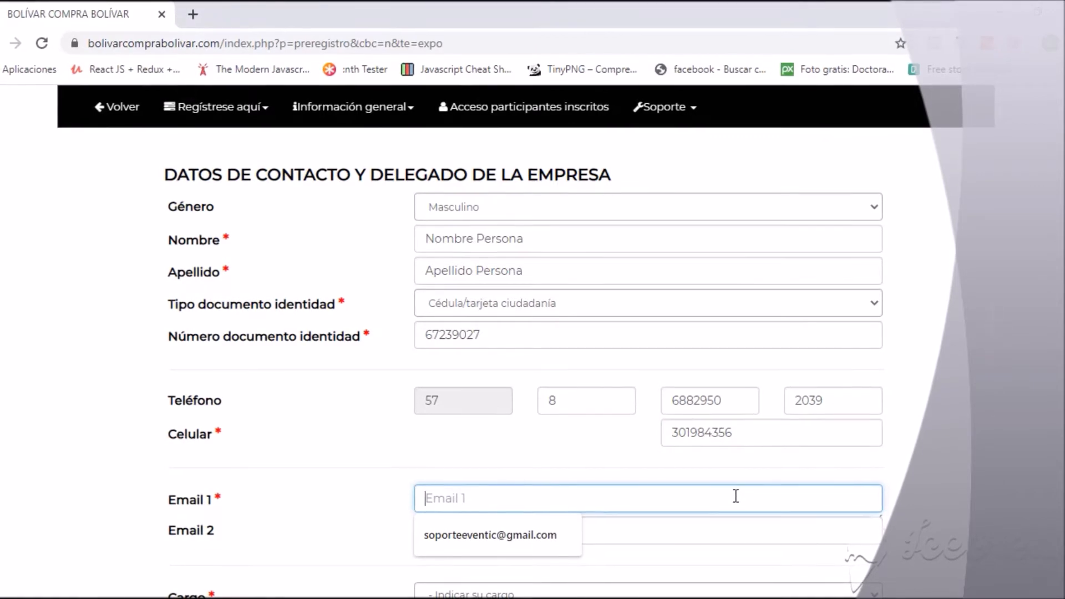
pyautogui.write('correo')
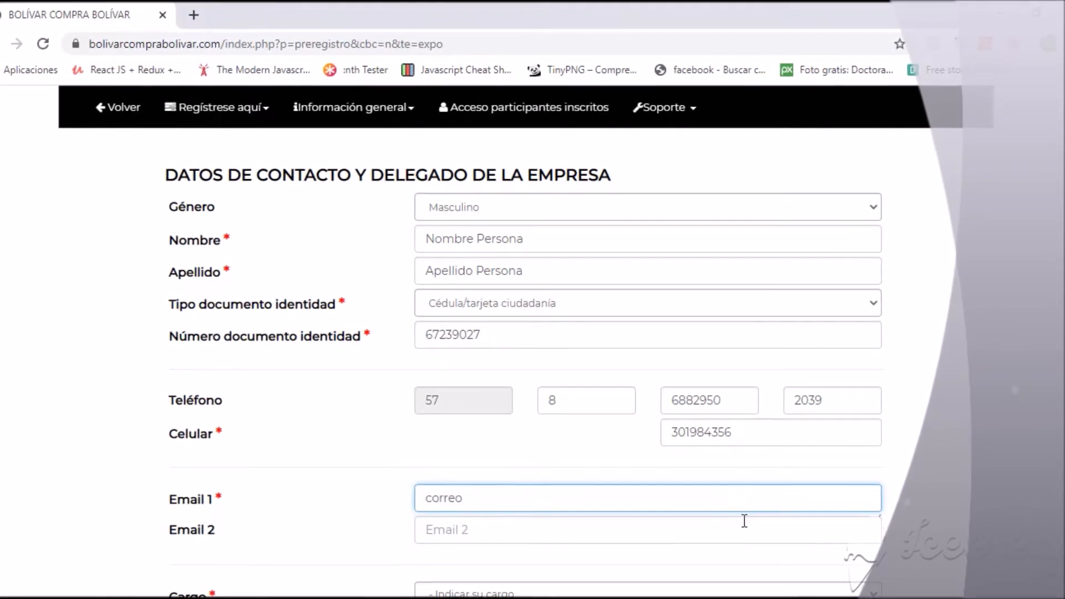
pyautogui.write('@hotmail.com')
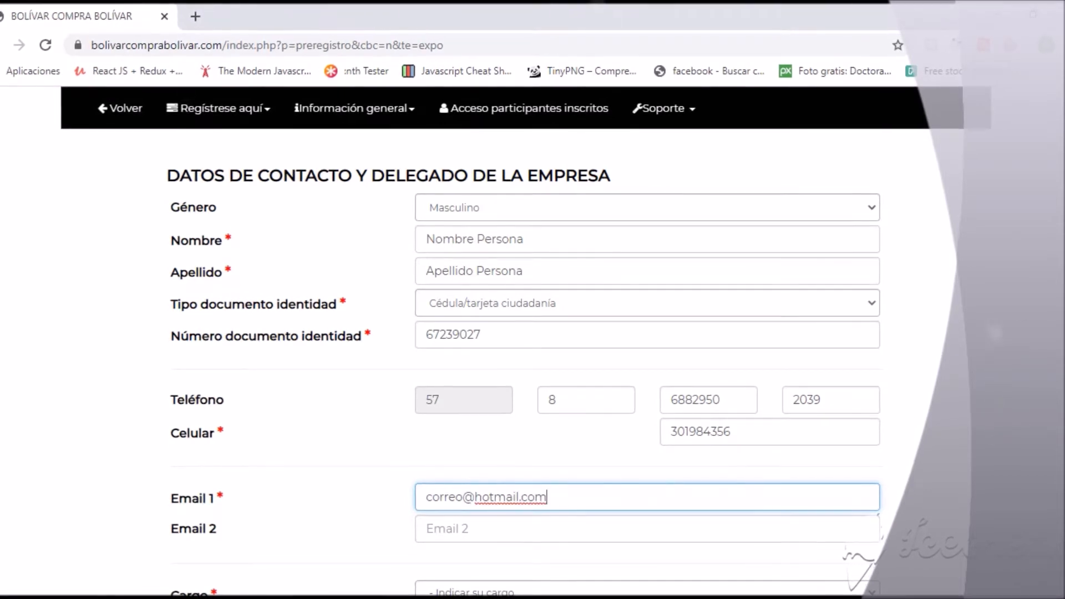
pyautogui.scroll(-4, 744, 500)
# Choose Comercial as the contact's job position.
pyautogui.click(555, 395)
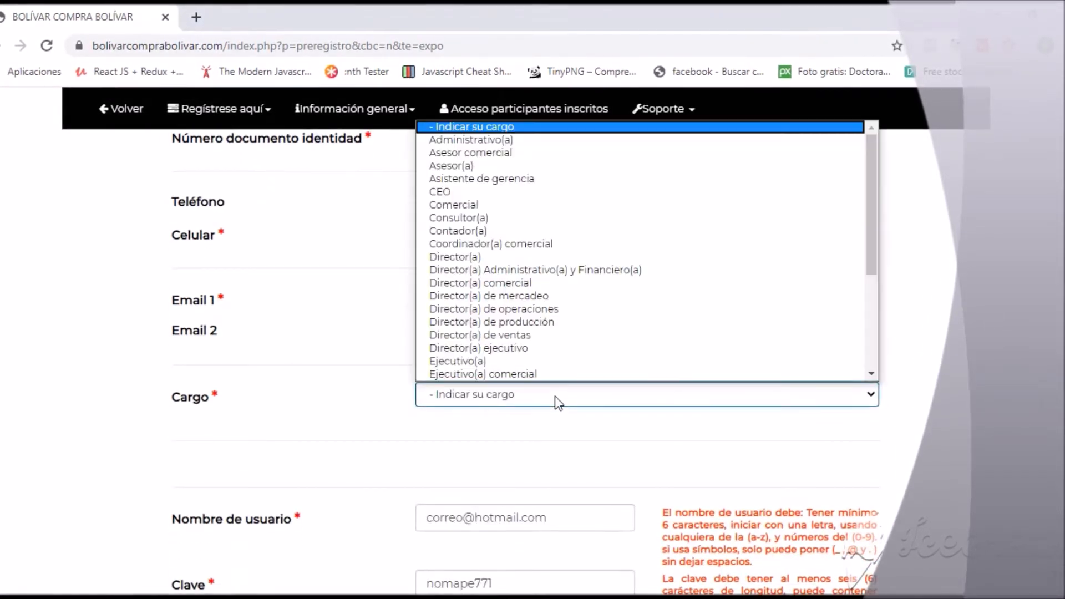
pyautogui.click(453, 208)
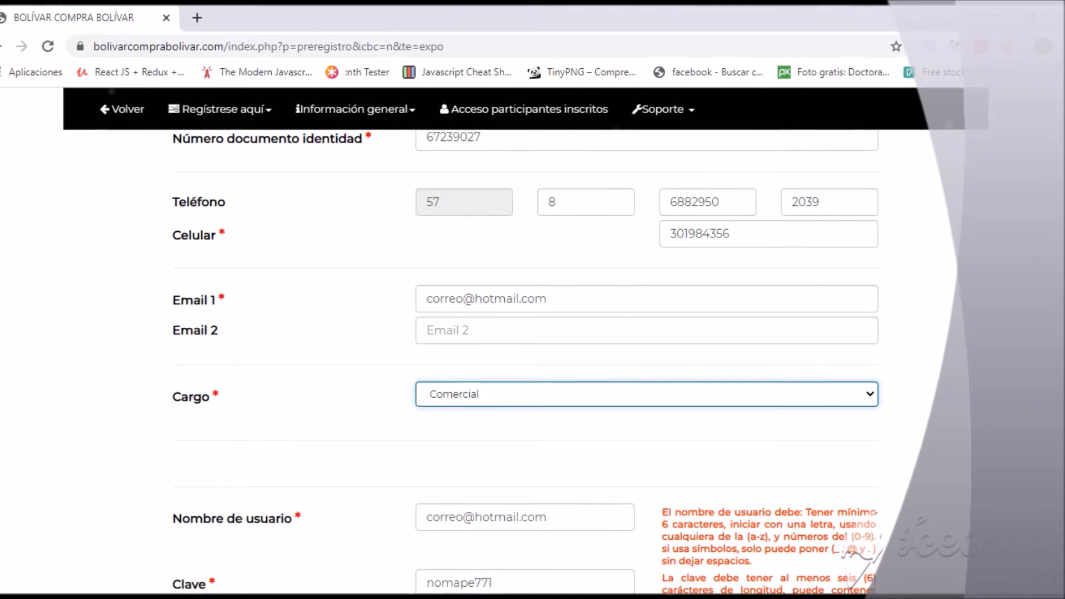
pyautogui.scroll(-4, 532, 360)
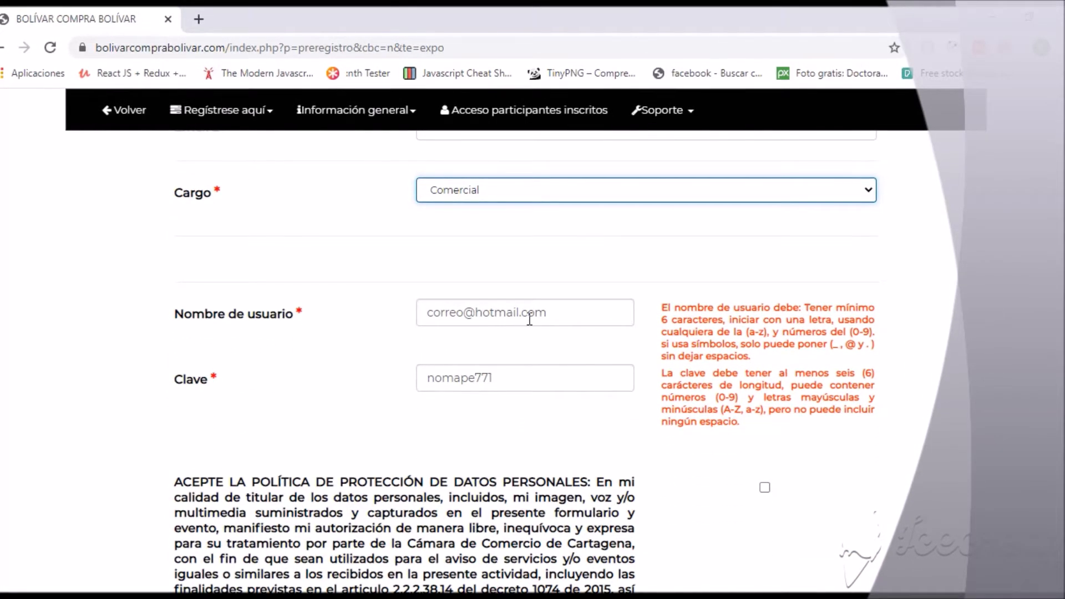
# Replace the pre-filled account password with a new password.
pyautogui.click(503, 387)
pyautogui.press('BackSpace')
pyautogui.press('BackSpace')
pyautogui.press('BackSpace')
pyautogui.press('BackSpace')
pyautogui.press('BackSpace')
pyautogui.press('BackSpace')
pyautogui.press('BackSpace')
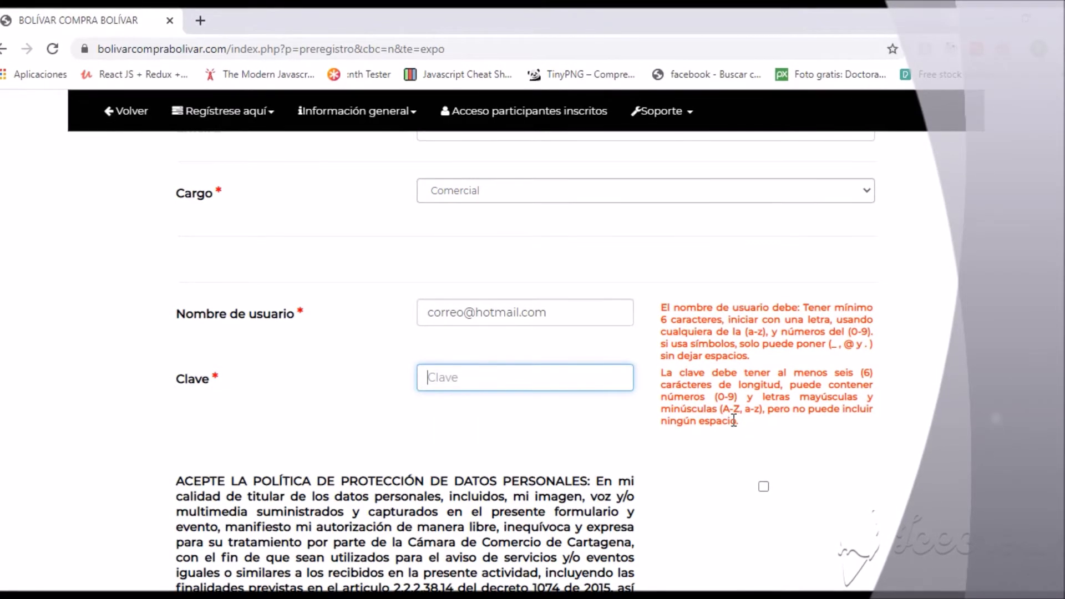
pyautogui.write('7')
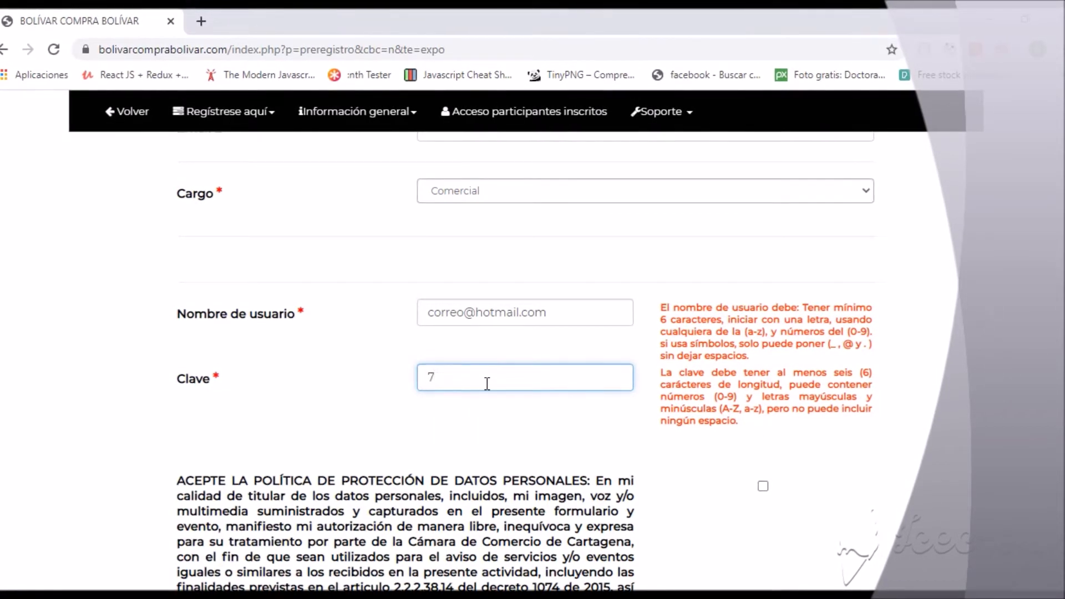
pyautogui.press('BackSpace')
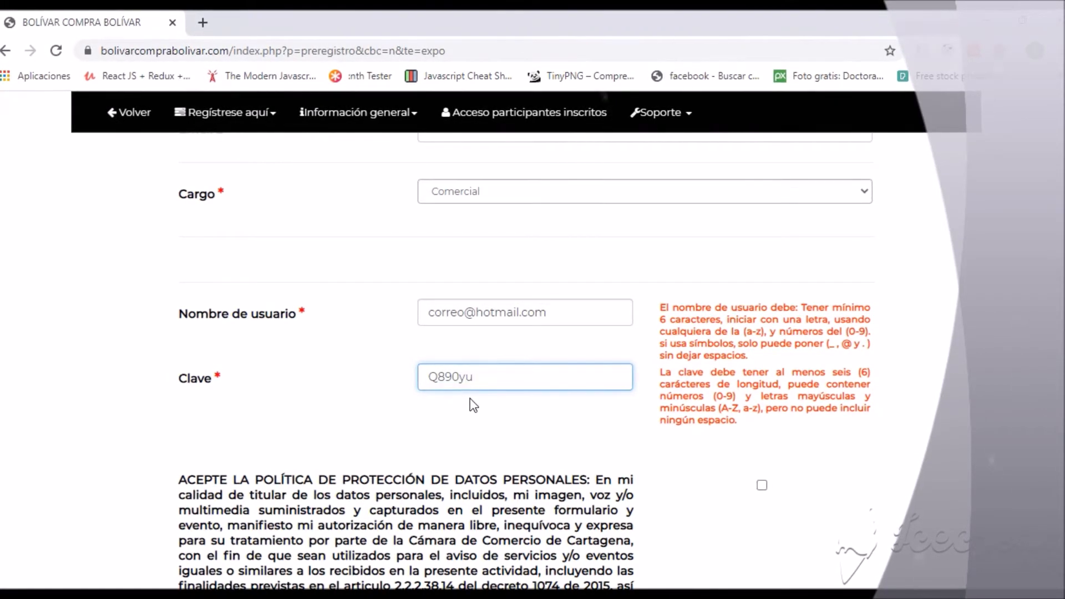
pyautogui.click(630, 444)
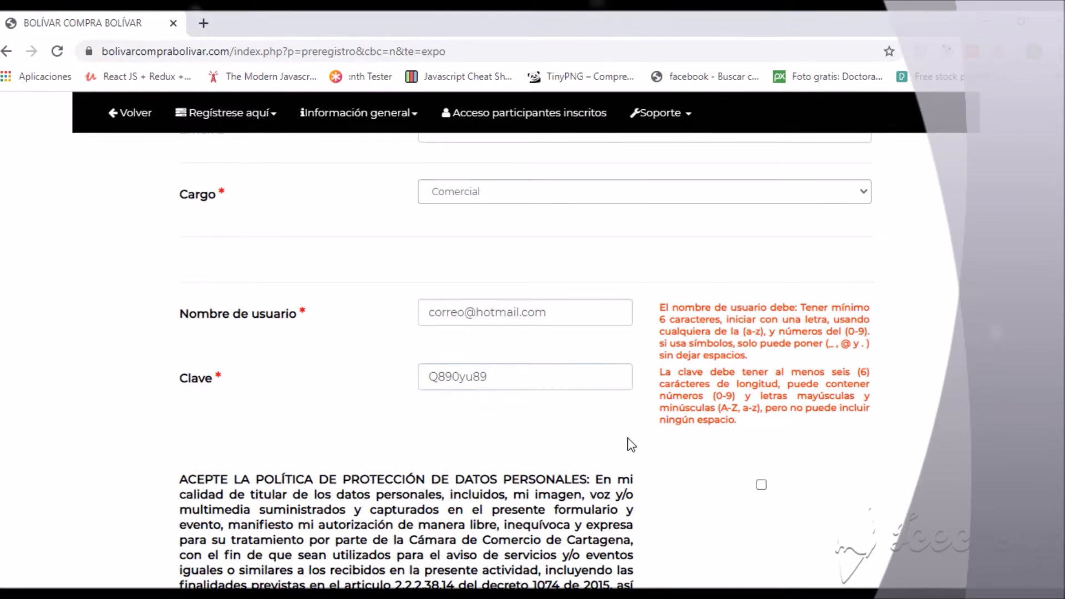
# Accept the personal data protection policy, with the page zoomed to 125%.
pyautogui.scroll(-5, 630, 447)
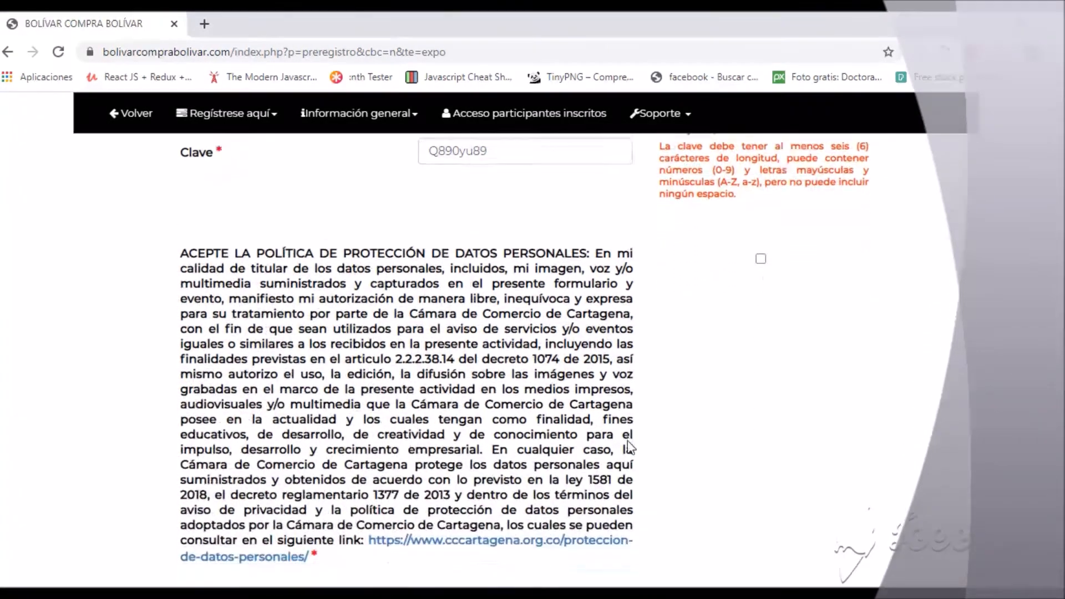
pyautogui.hotkey('ctrl', '+')
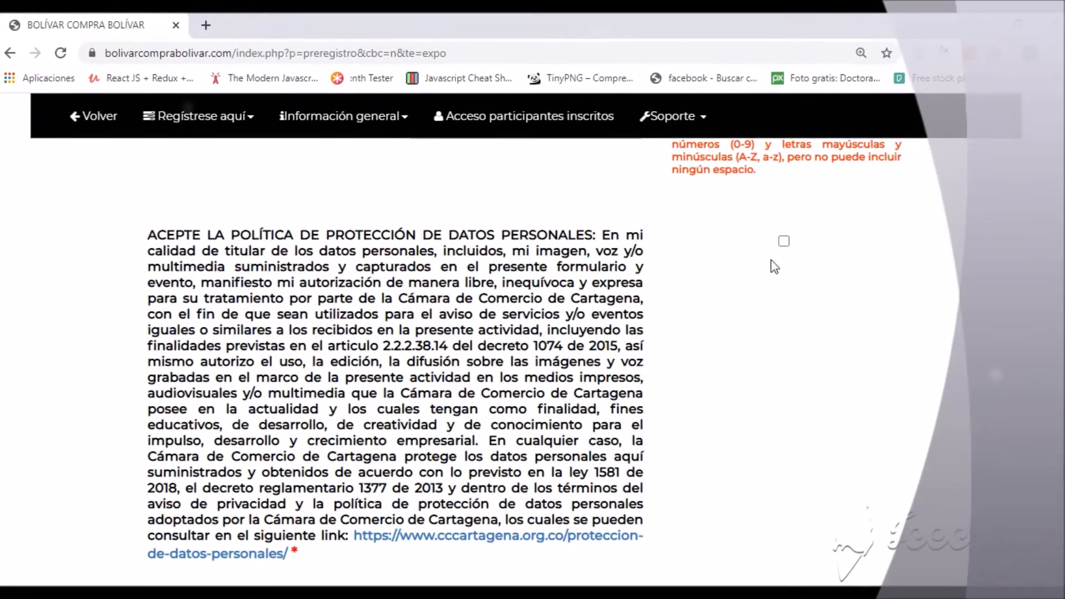
pyautogui.click(783, 243)
pyautogui.scroll(-5, 749, 274)
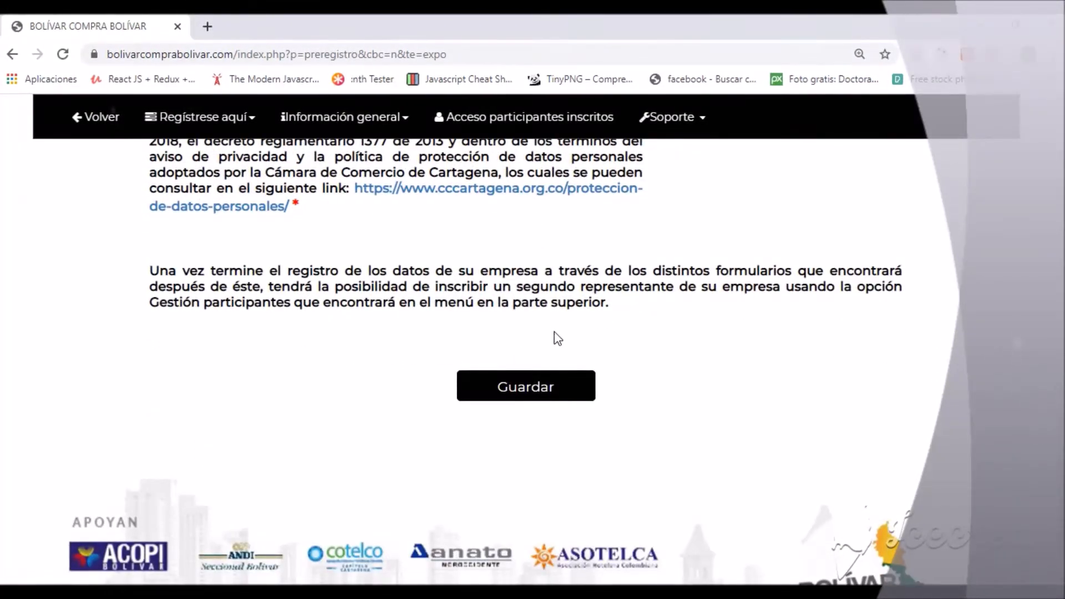
pyautogui.hotkey('ctrl', '+')
# Save the economic activities, then tick two options on step 3 and save it.
pyautogui.scroll(-4, 522, 399)
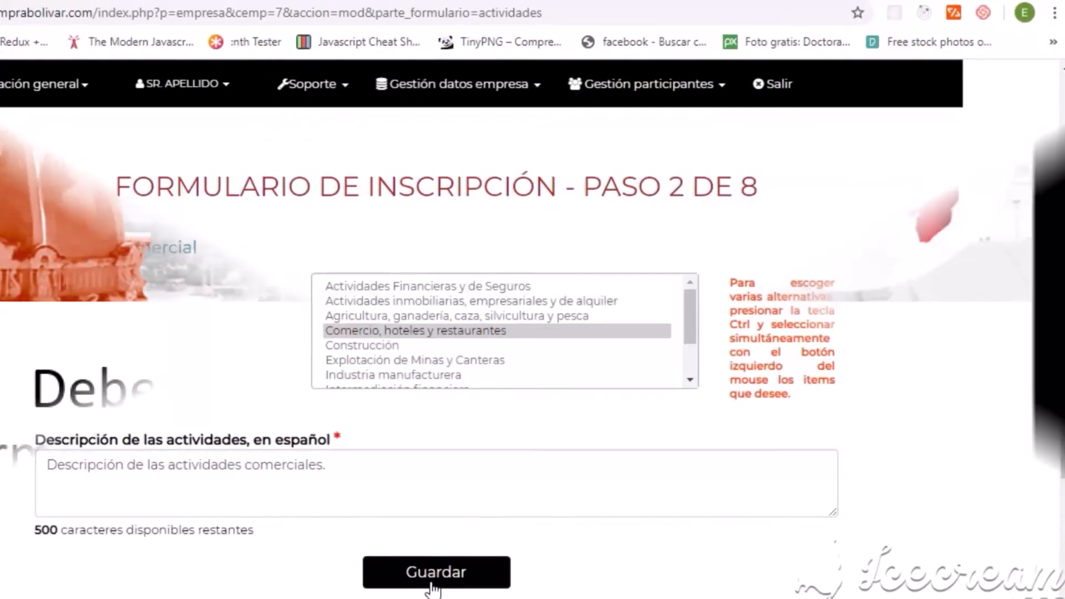
pyautogui.click(432, 582)
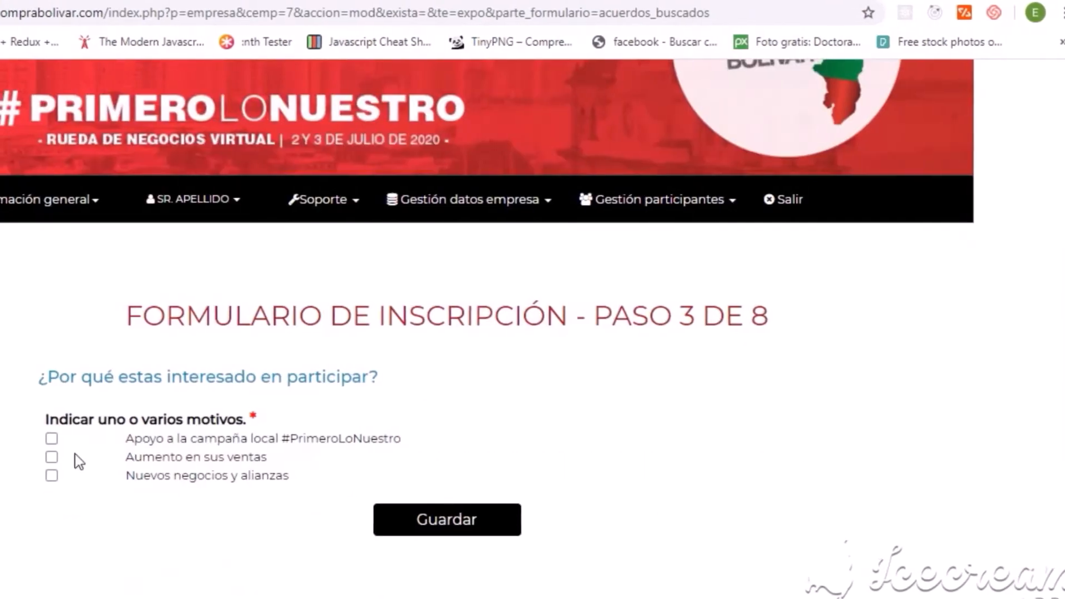
pyautogui.click(52, 456)
pyautogui.click(53, 474)
pyautogui.click(440, 535)
# Tick the first sector and Vigilancia, Seguridad Privada Y Servicios Afines, then save step 4.
pyautogui.scroll(-5, 870, 478)
pyautogui.click(834, 297)
pyautogui.scroll(-10, 834, 365)
pyautogui.click(839, 387)
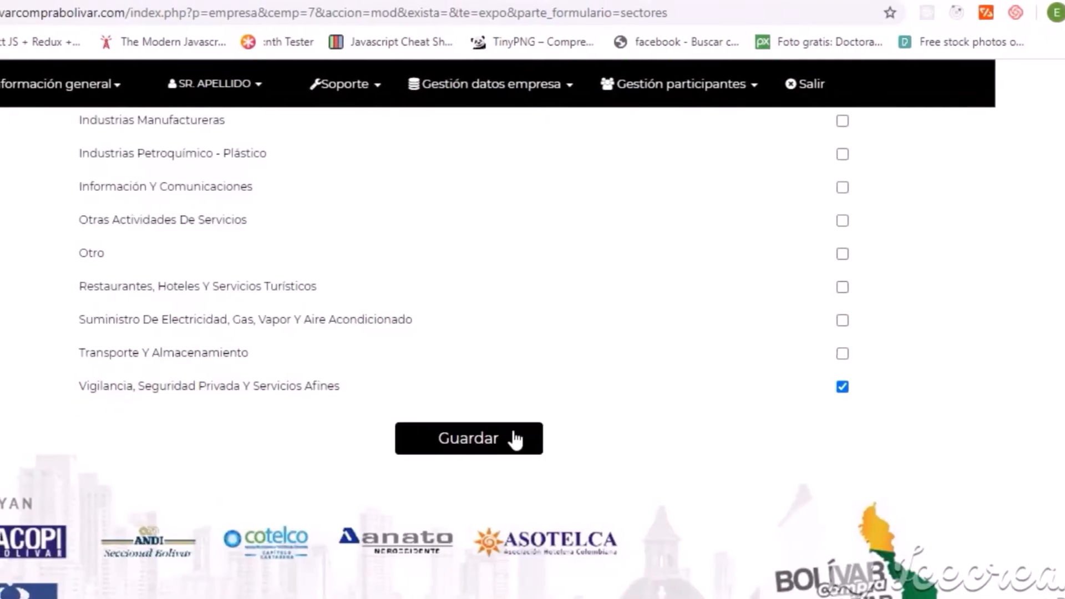
pyautogui.click(513, 439)
# Set 2019 and 2020 sales to USD100.000 - USD250.000 and enter each year's national percentage.
pyautogui.scroll(-3, 513, 439)
pyautogui.scroll(-2, 442, 355)
pyautogui.click(442, 349)
pyautogui.click(346, 442)
pyautogui.click(522, 353)
pyautogui.write('4')
pyautogui.click(408, 383)
pyautogui.click(343, 478)
pyautogui.click(606, 381)
pyautogui.write('6')
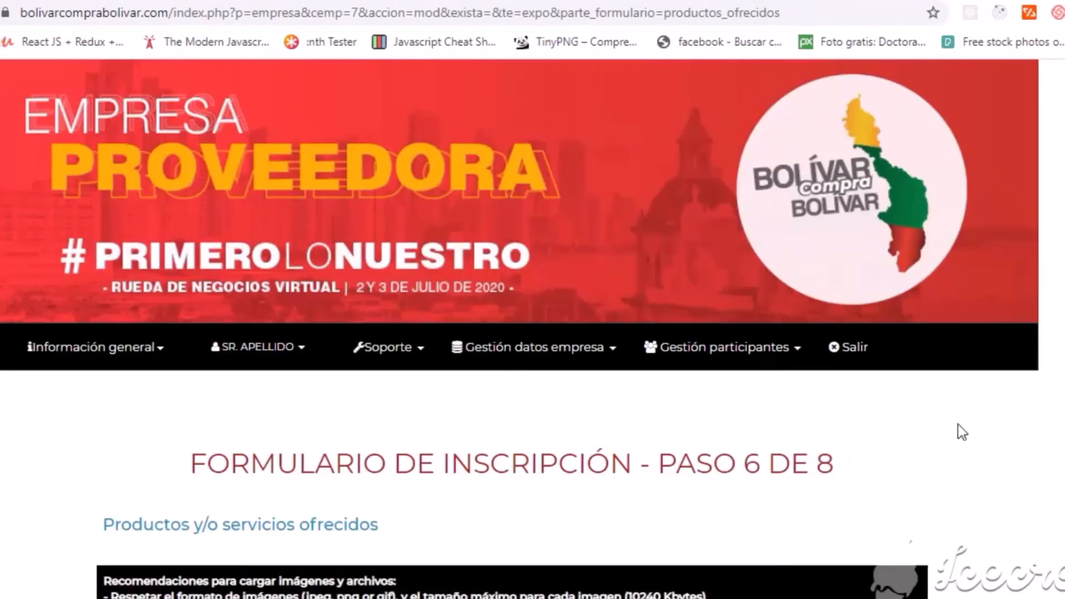
# Add product '01 producto' with capacity 10 and a products description, then save step 6.
pyautogui.scroll(-3, 958, 424)
pyautogui.click(205, 433)
pyautogui.write('01 producto')
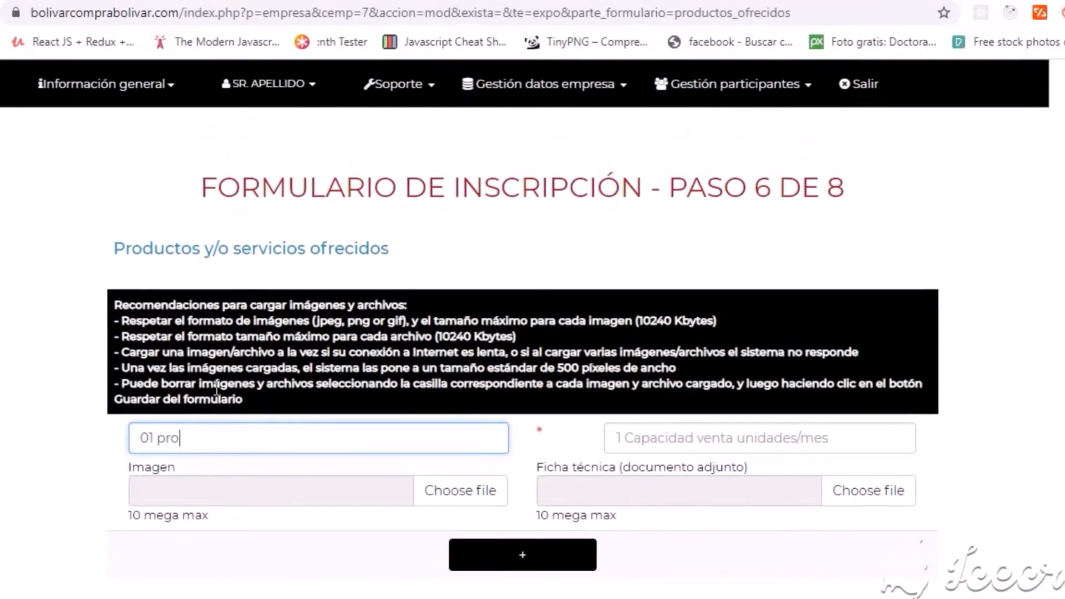
pyautogui.press('Tab')
pyautogui.write('10')
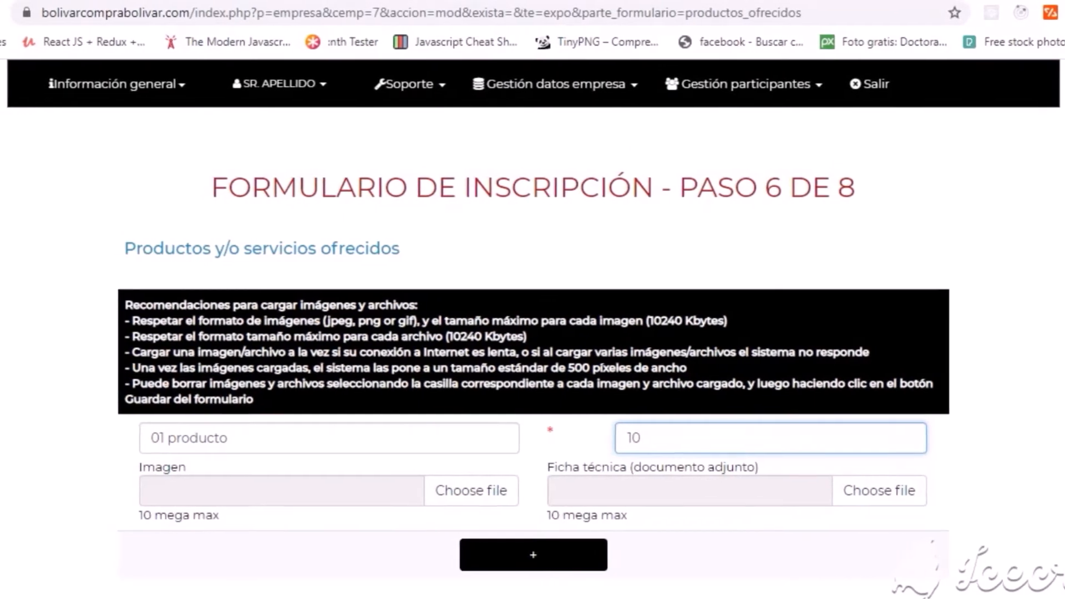
pyautogui.scroll(-4, 642, 473)
pyautogui.click(442, 435)
pyautogui.write('Descripción del producto / servicios ofrecidos')
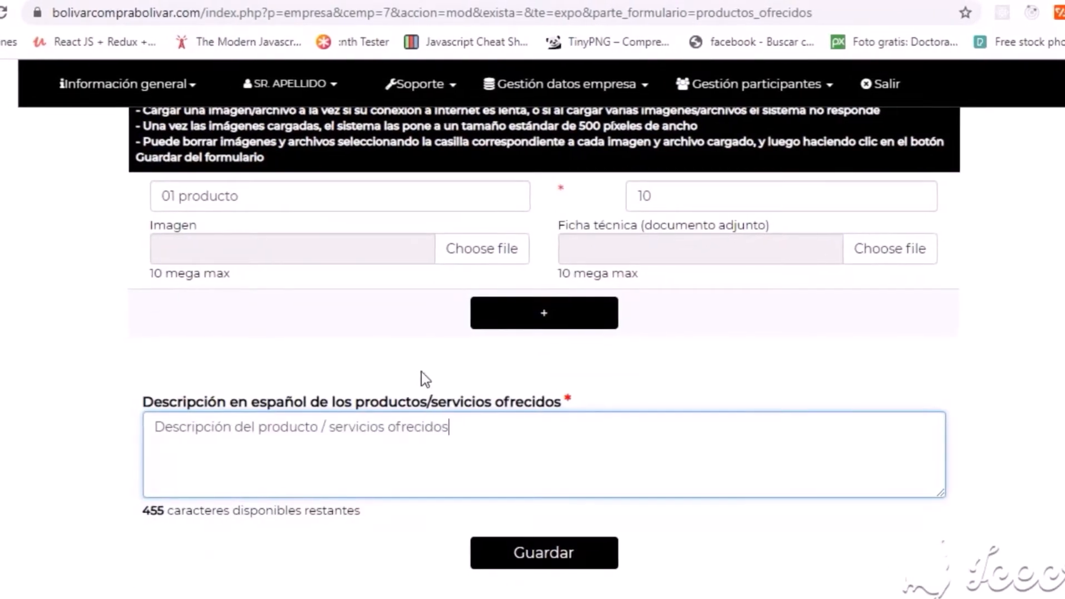
pyautogui.click(557, 562)
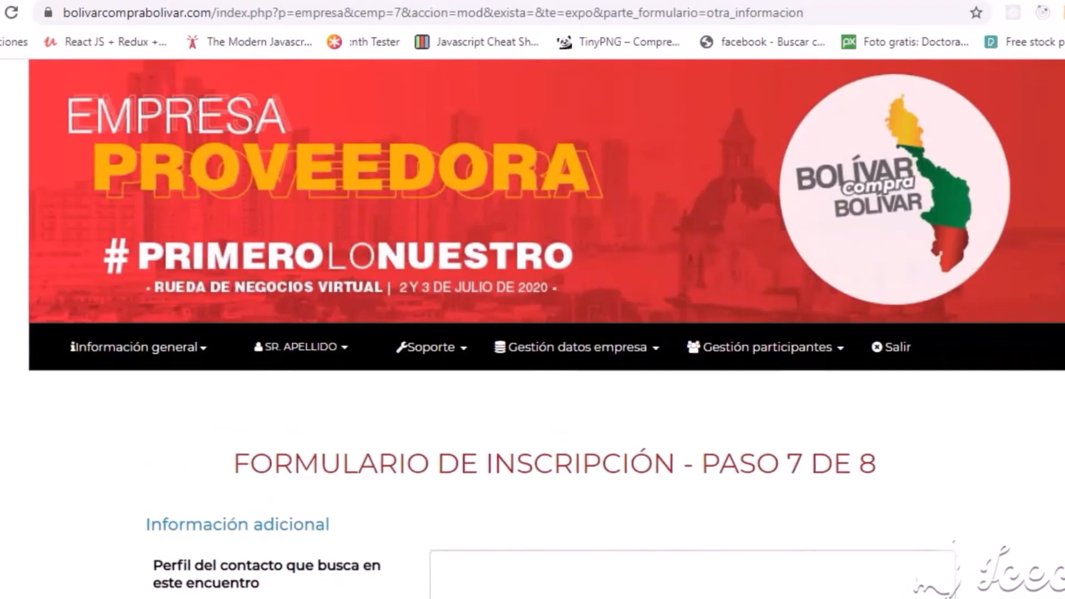
# Enter contact profile 'perfil del contacto' and comment 'comentario.', then save step 7.
pyautogui.scroll(-3, 532, 333)
pyautogui.click(516, 361)
pyautogui.write('perfil del contacto')
pyautogui.click(510, 476)
pyautogui.write('comentario')
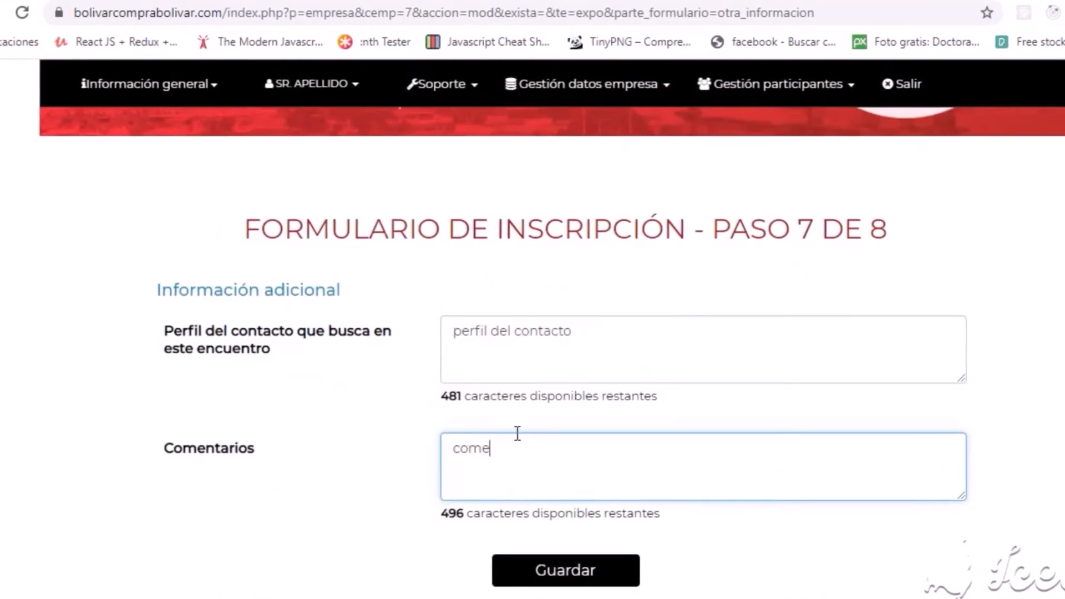
pyautogui.click(510, 405)
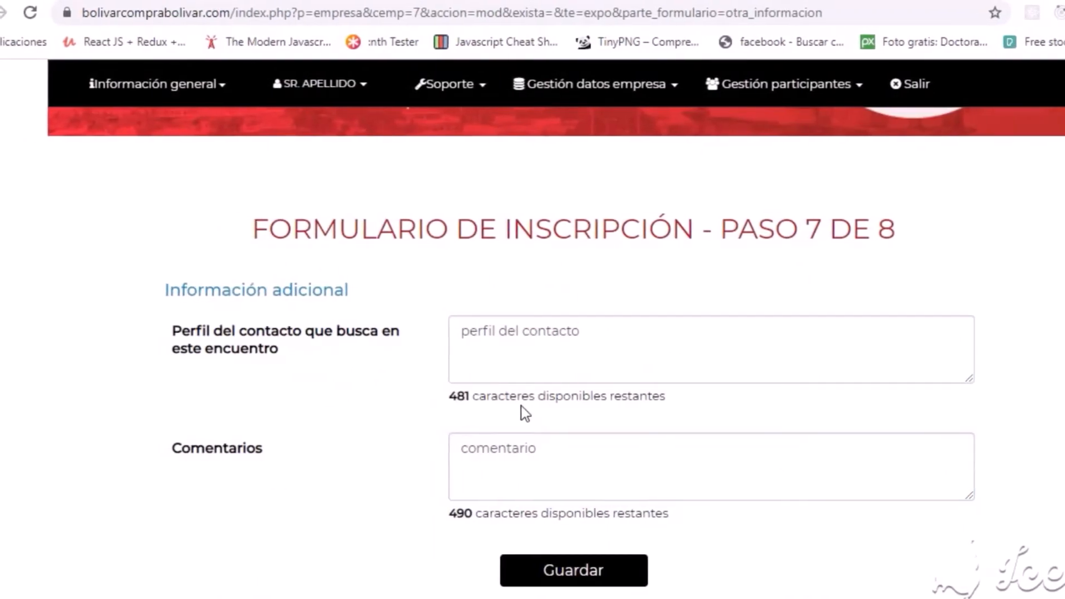
pyautogui.click(549, 445)
pyautogui.write('.')
pyautogui.click(561, 571)
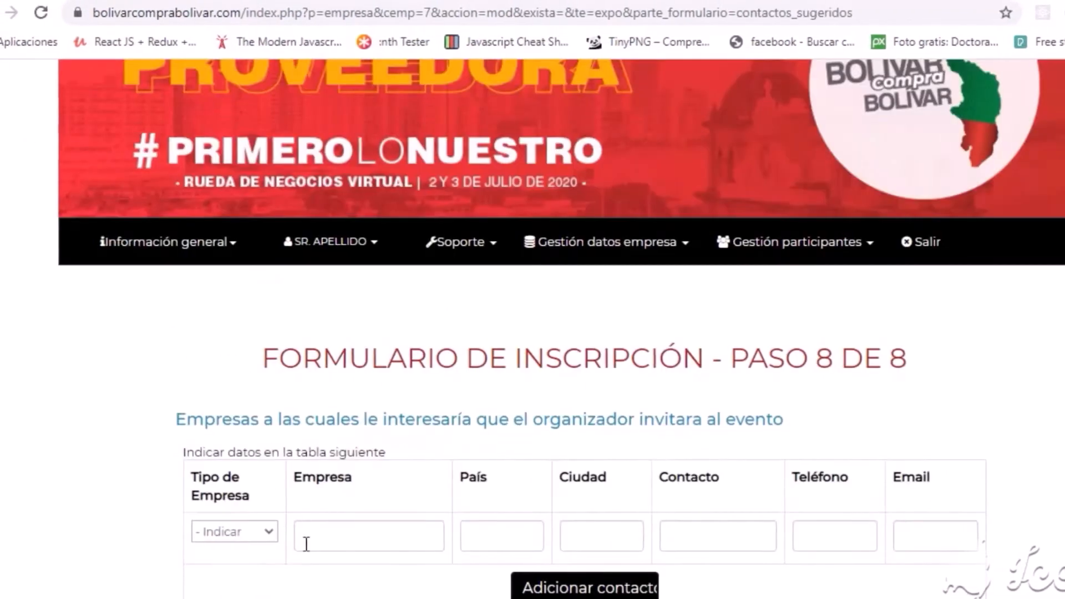
pyautogui.click(260, 533)
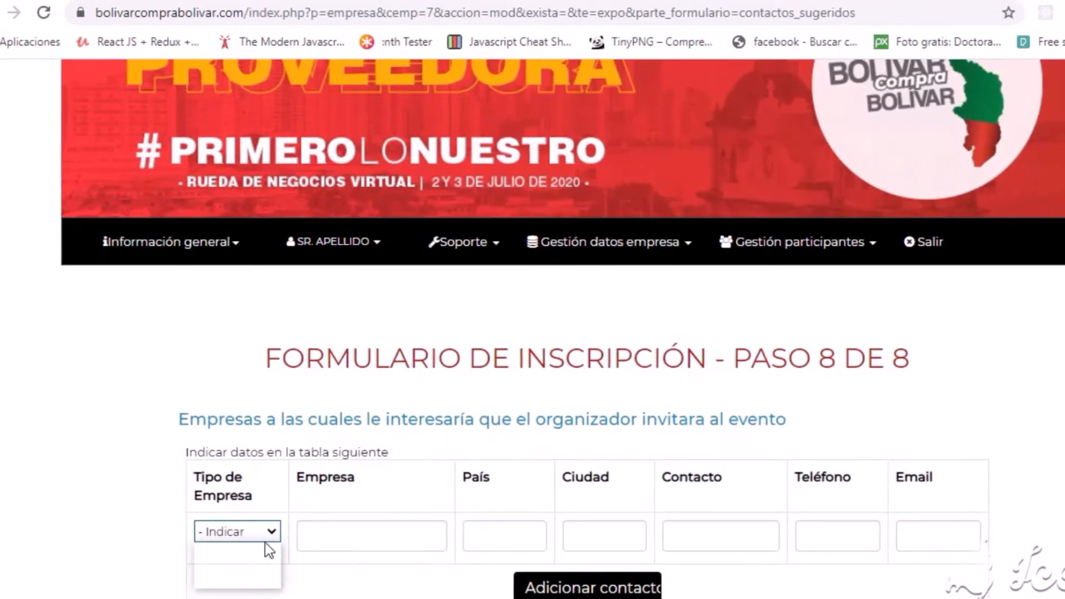
# Add a Comprador suggested company named 'empresa' with its contact e-mail, then save step 8.
pyautogui.click(249, 564)
pyautogui.click(328, 533)
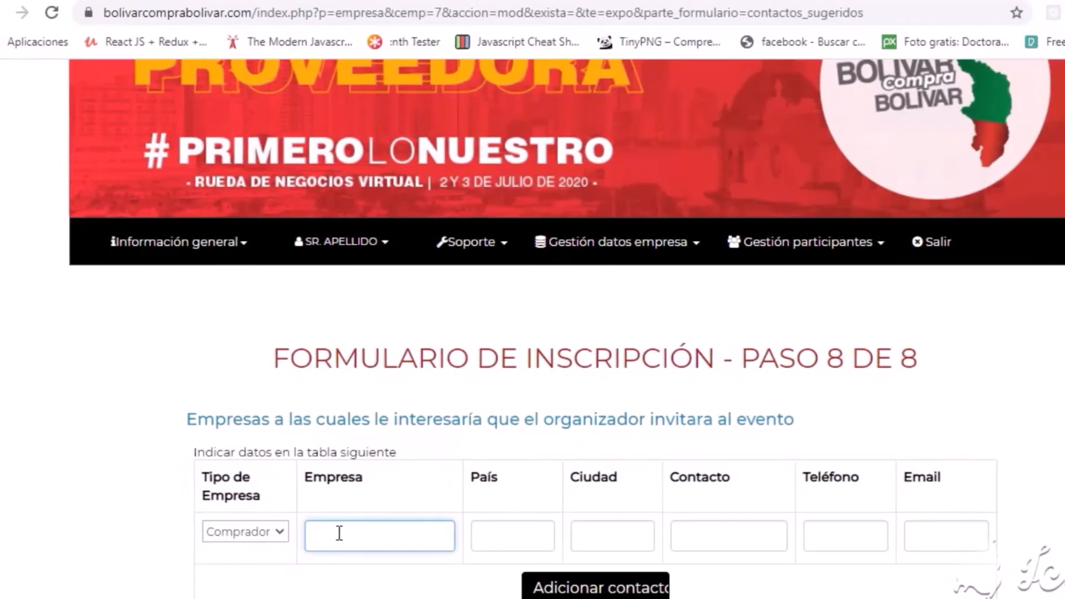
pyautogui.write('empresa')
pyautogui.click(516, 537)
pyautogui.click(938, 532)
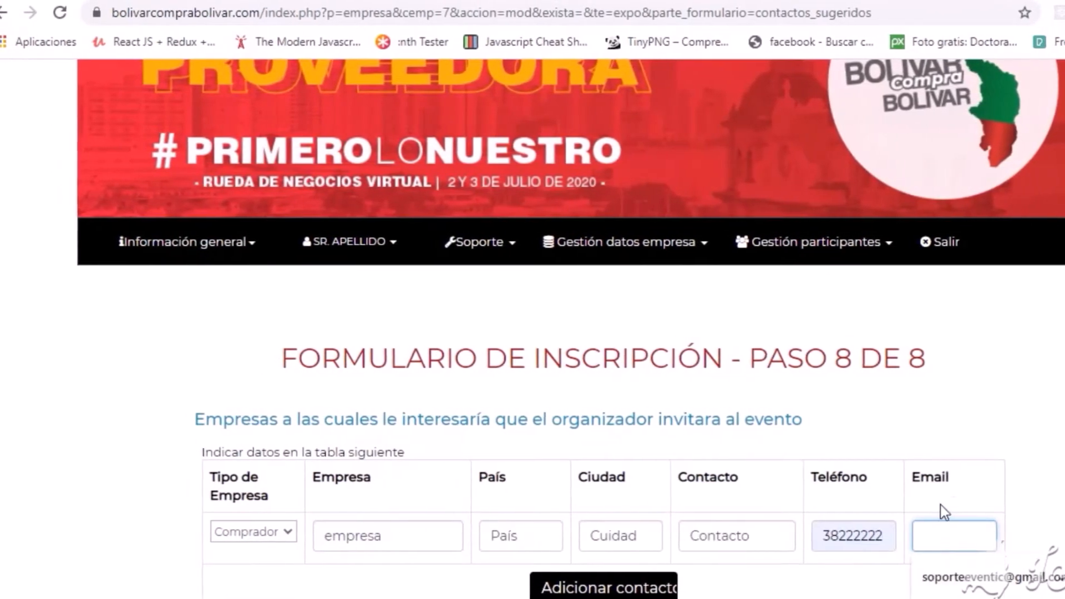
pyautogui.write('correo@gmail.com')
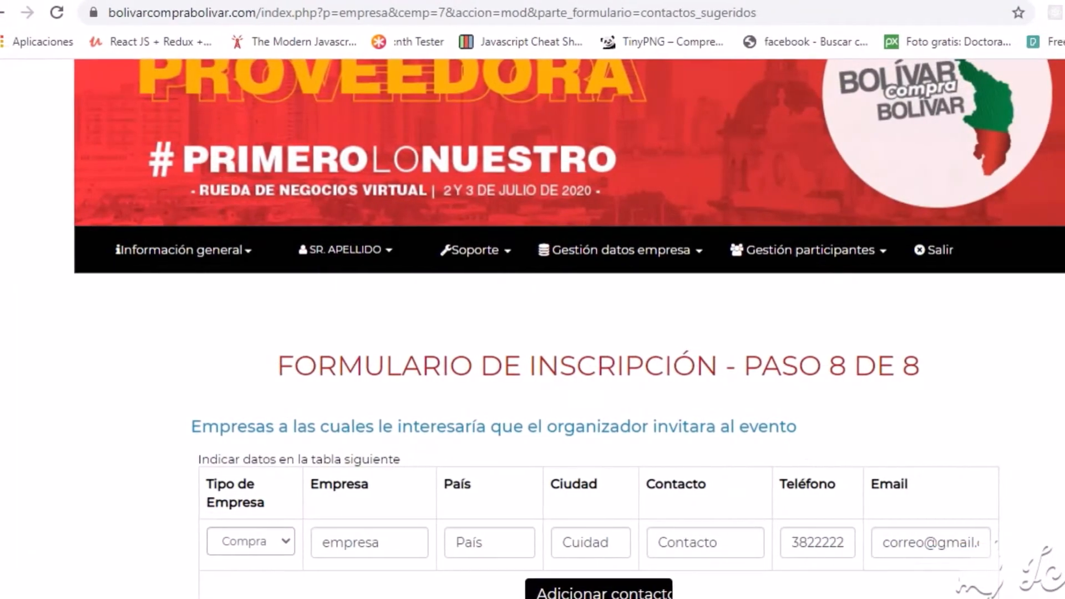
pyautogui.scroll(-3, 1014, 567)
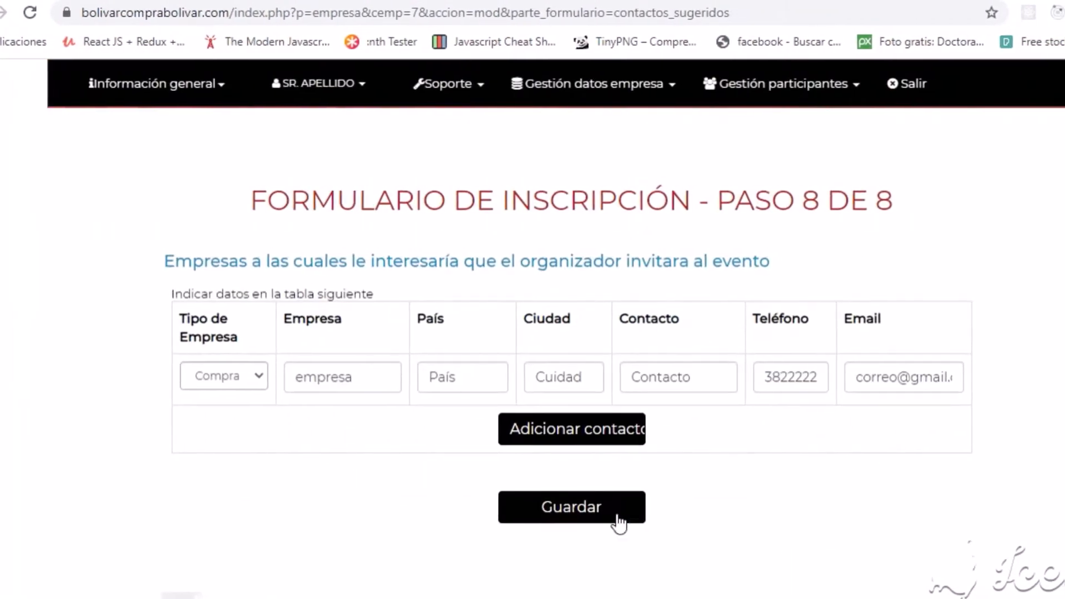
pyautogui.click(583, 517)
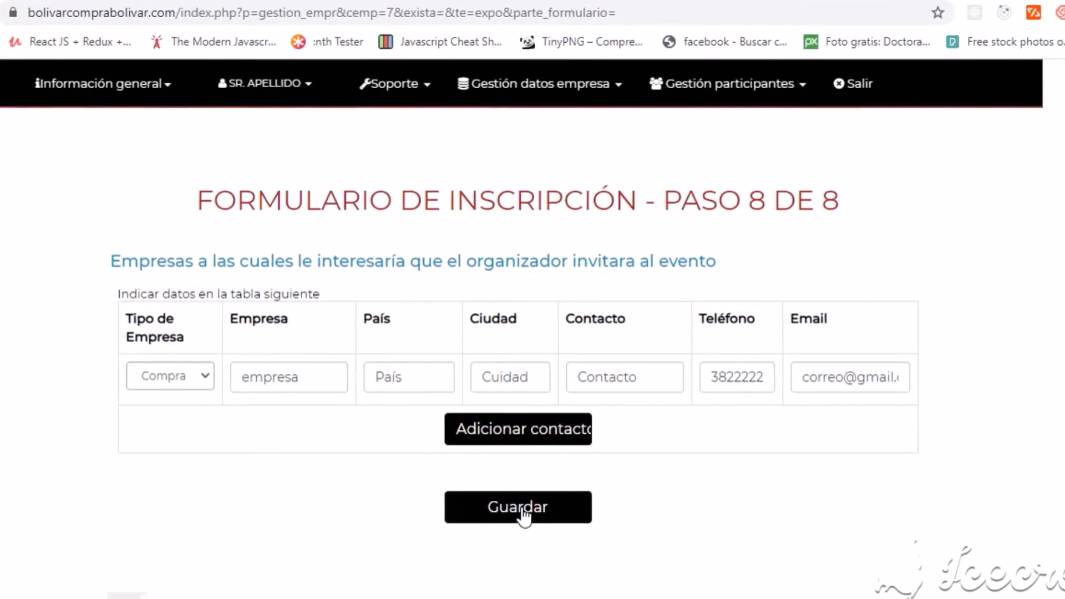
# Open a blank Formulario Persona to register a second participant.
pyautogui.scroll(-5, 416, 278)
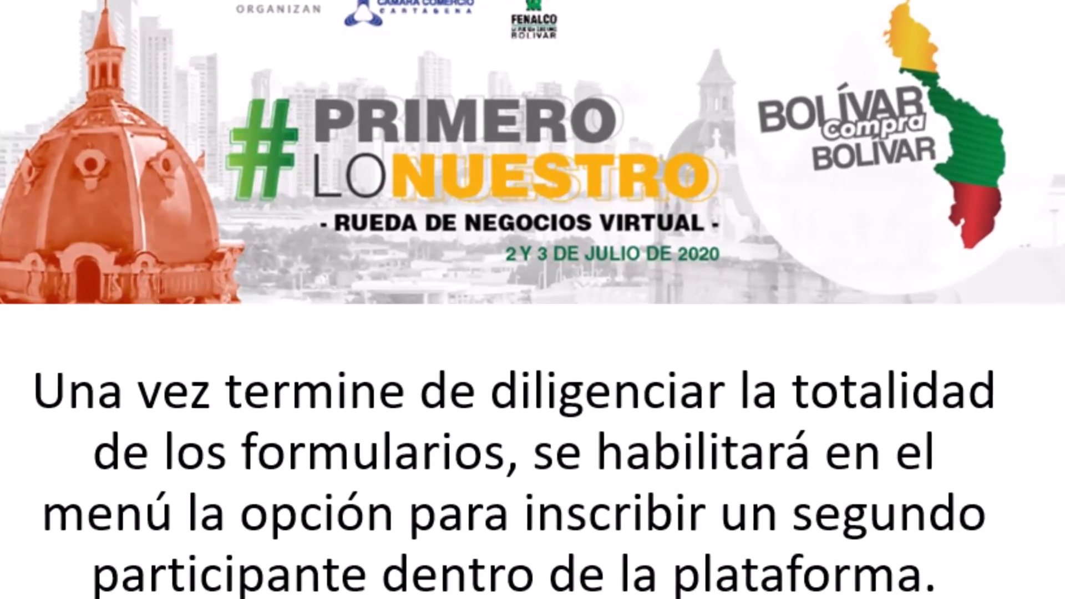
pyautogui.click(797, 428)
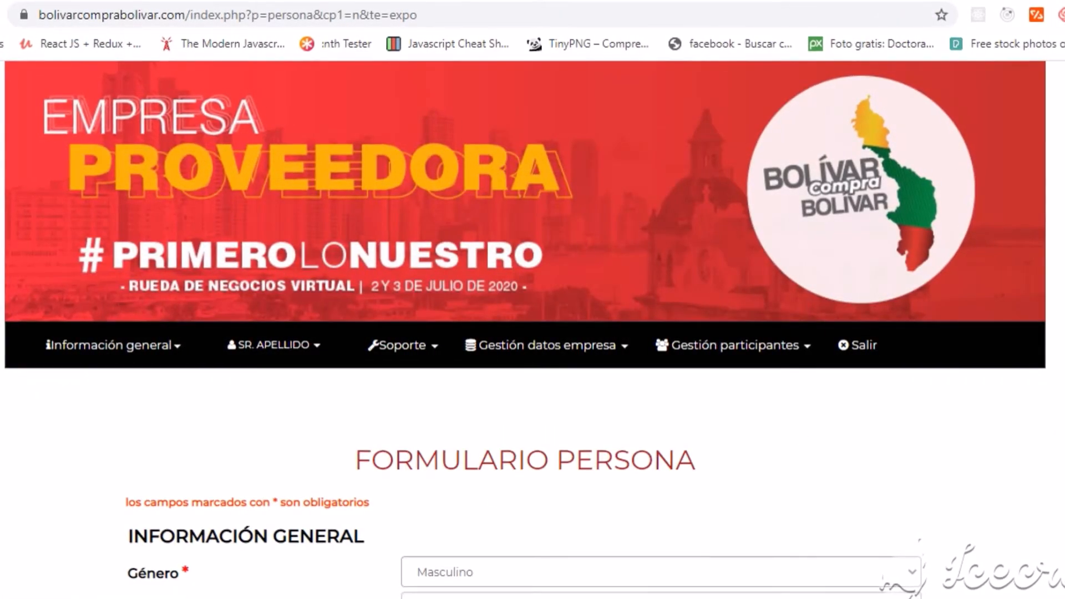
pyautogui.scroll(-5, 532, 299)
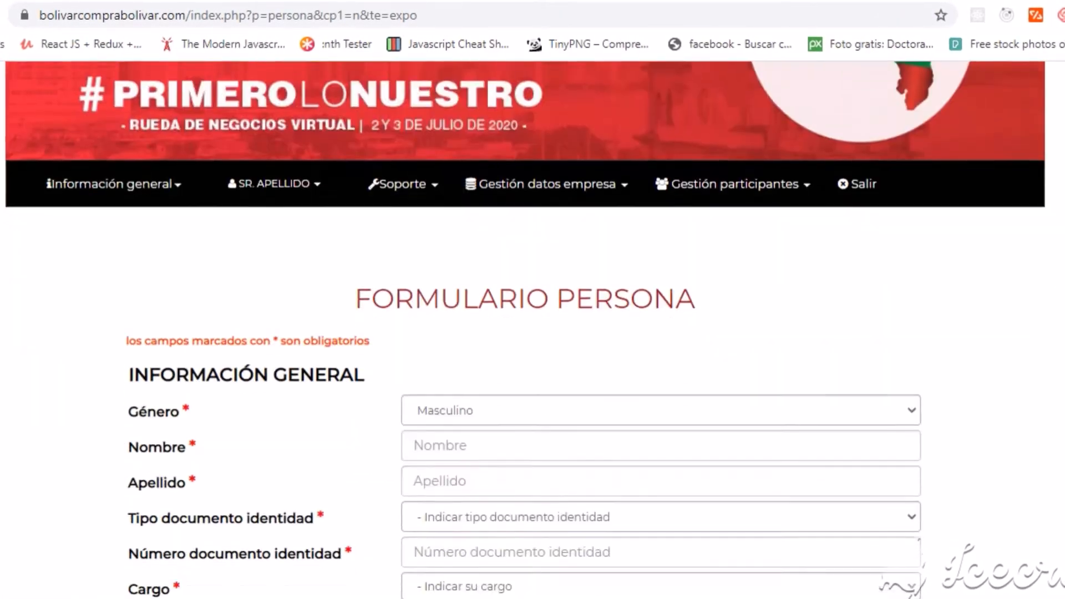
# Enter the participant's name and surname, document type Cédula/tarjeta ciudadanía and its number.
pyautogui.click(647, 253)
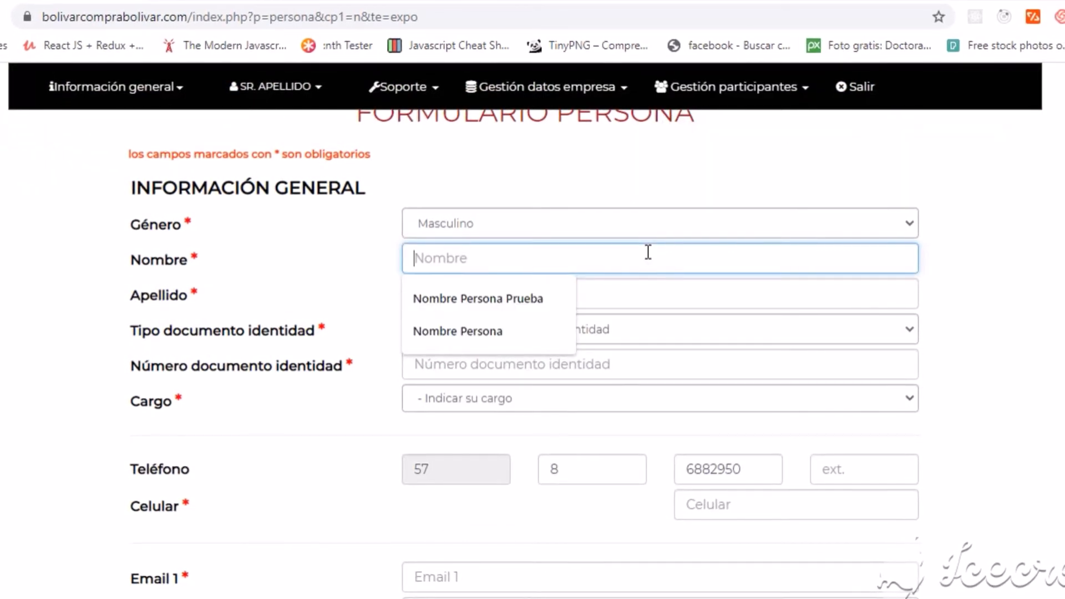
pyautogui.write('Nombre')
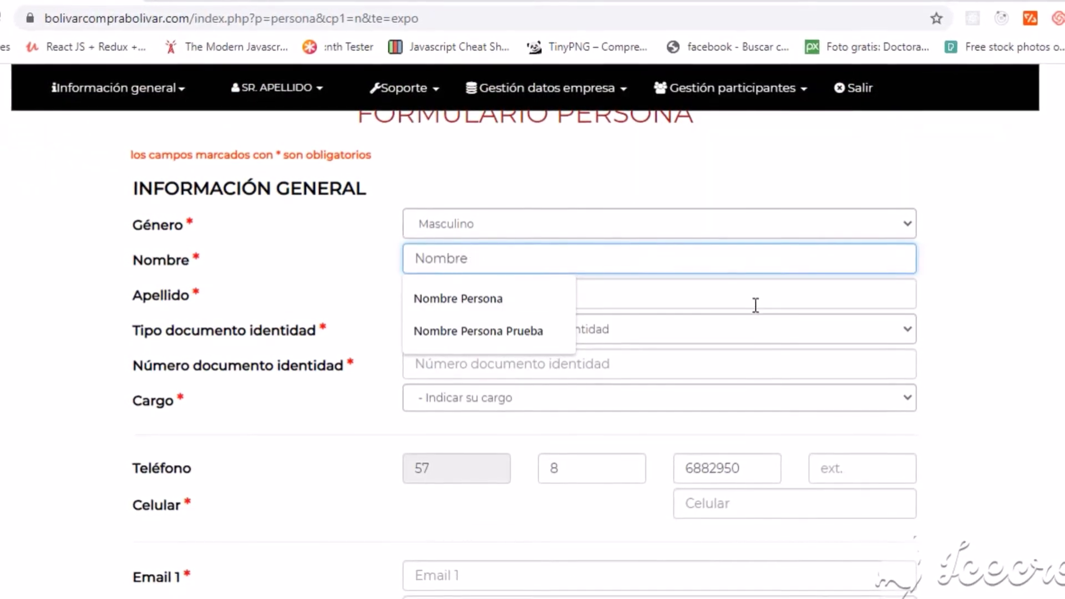
pyautogui.write(' Persona')
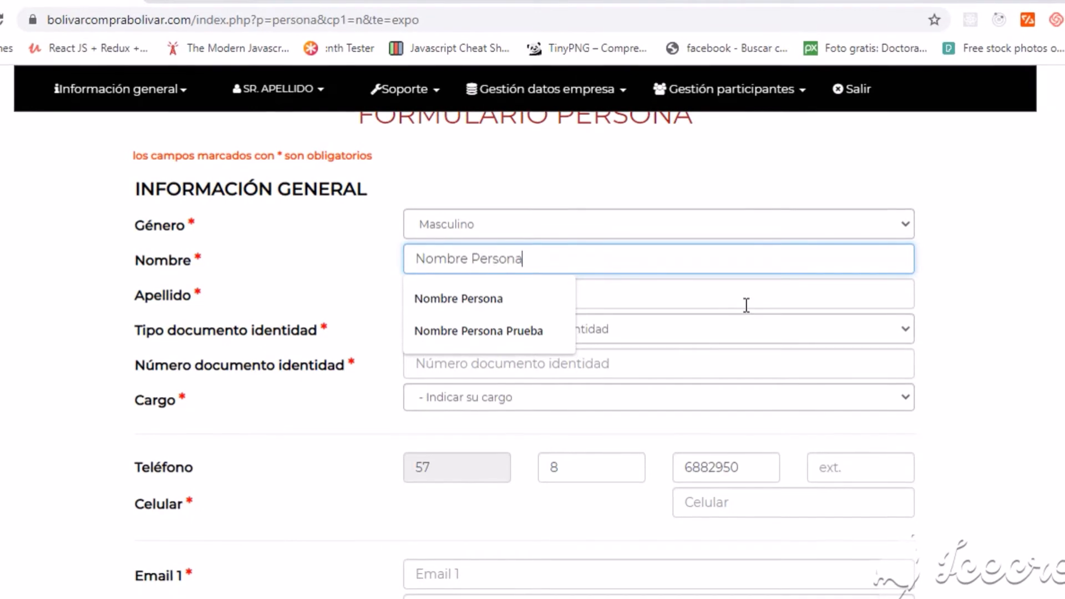
pyautogui.click(732, 298)
pyautogui.write('Apellido Persona')
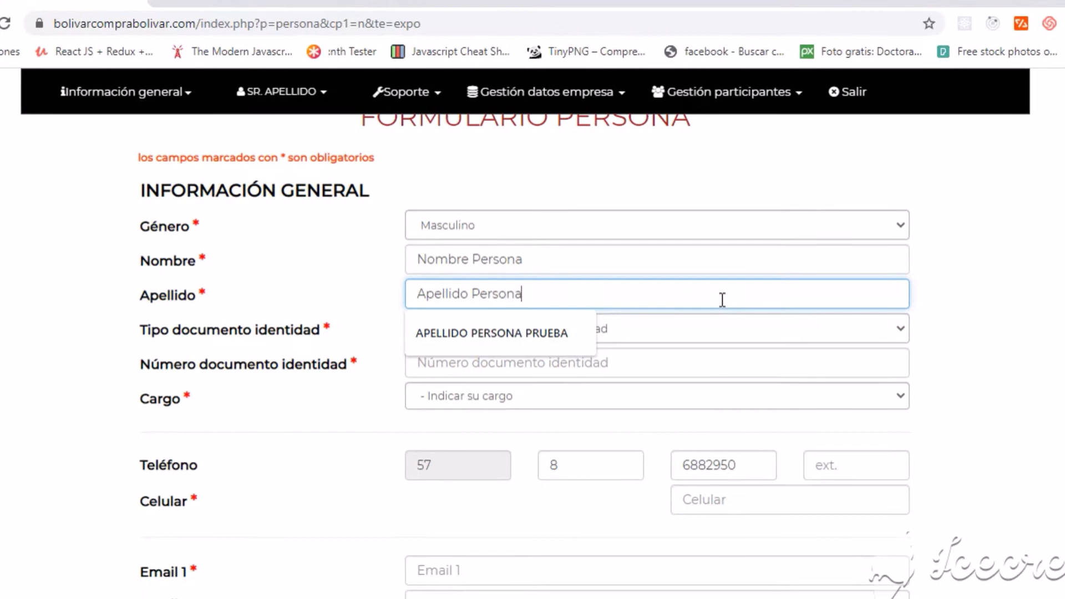
pyautogui.press('Tab')
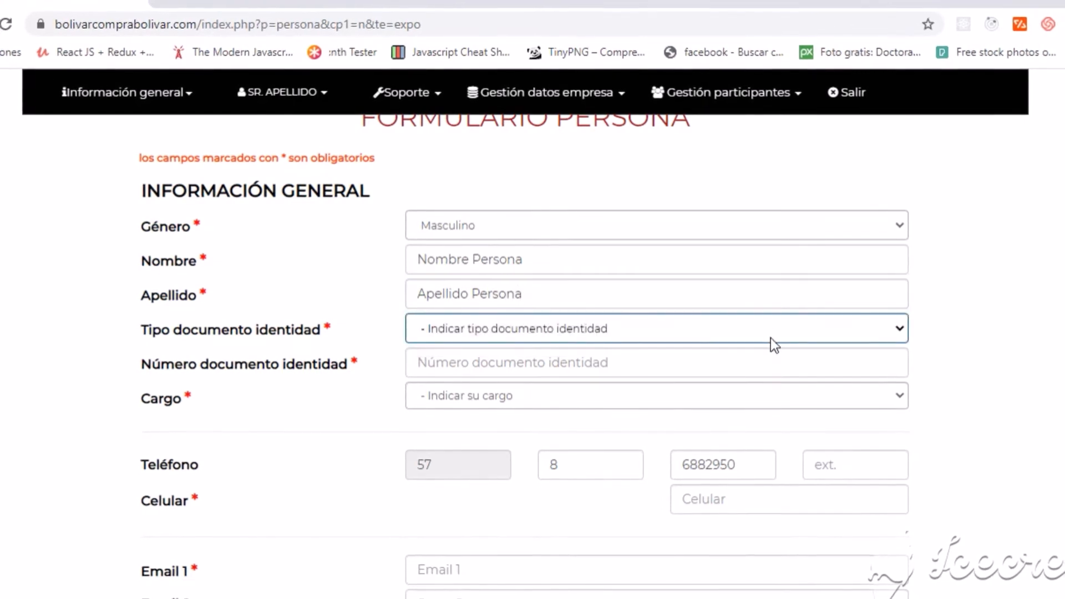
pyautogui.click(770, 338)
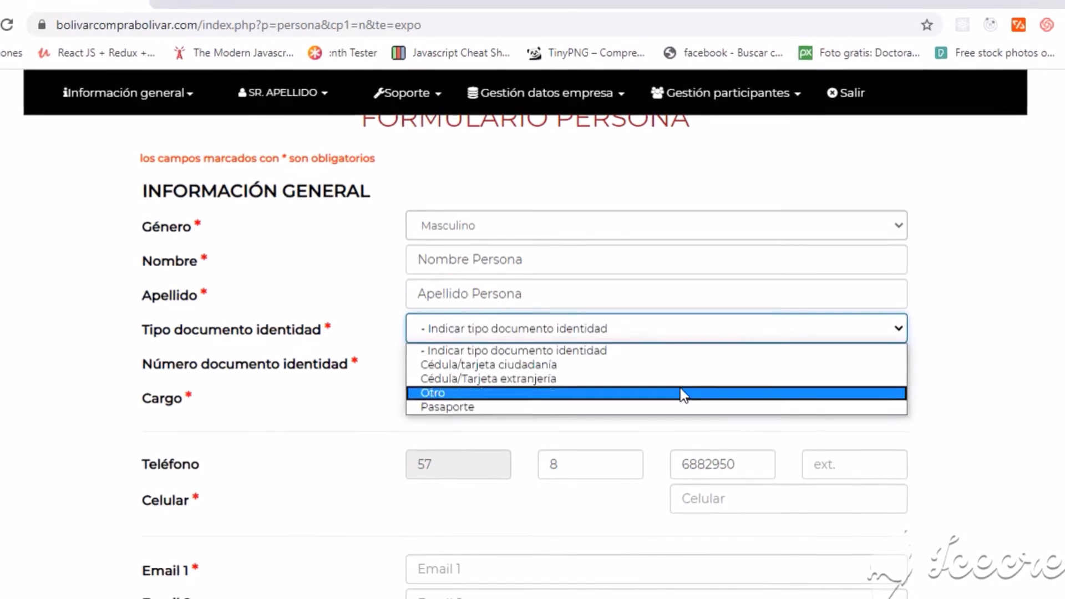
pyautogui.click(677, 365)
pyautogui.click(671, 360)
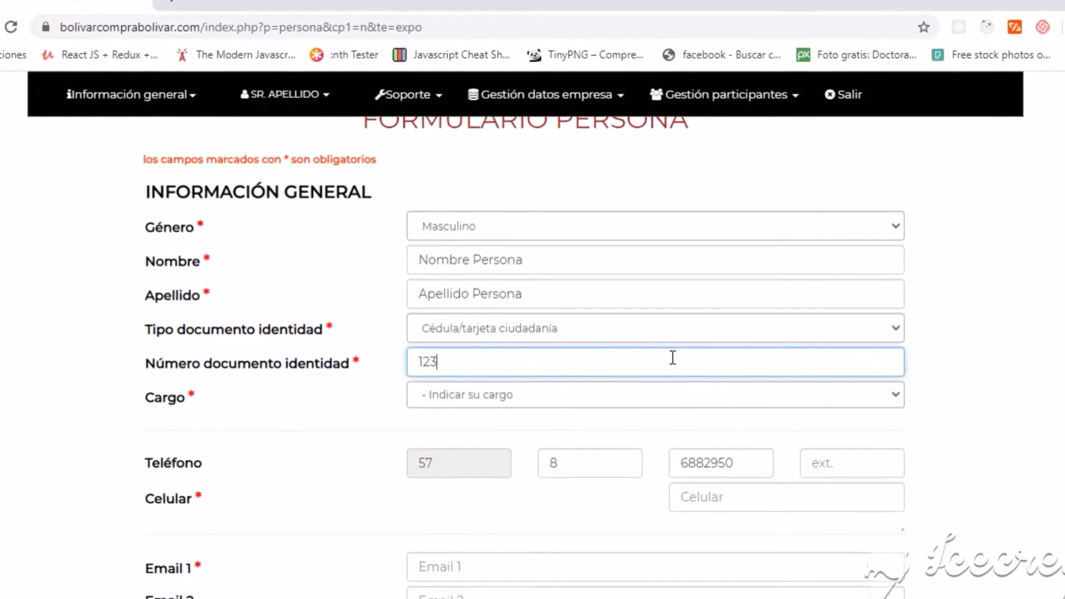
# Set the participant's role to Comercial and enter their mobile number and main e-mail.
pyautogui.click(681, 389)
pyautogui.click(486, 191)
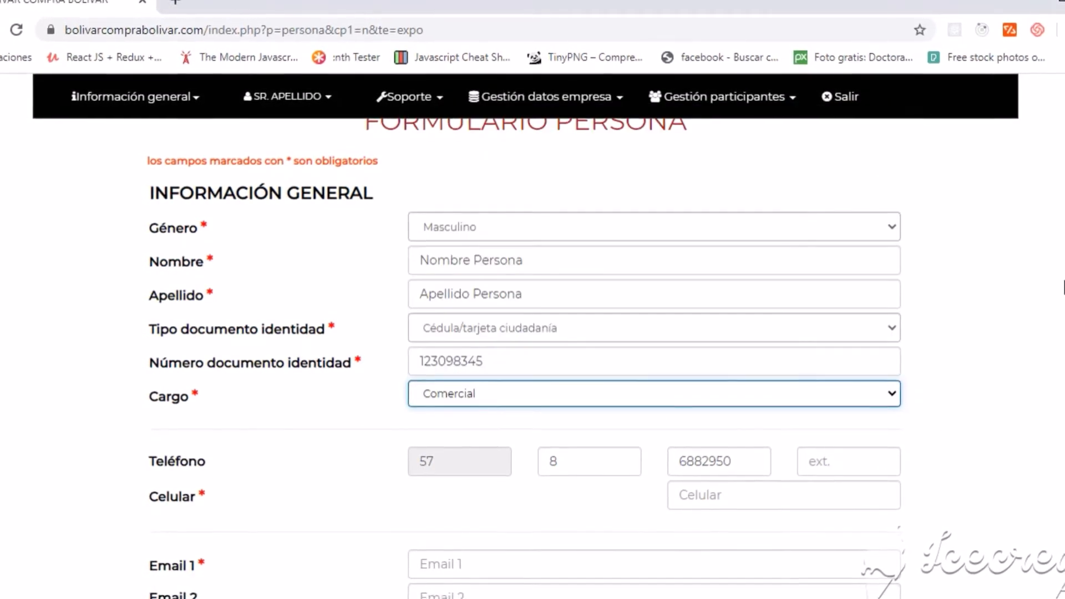
pyautogui.scroll(-3, 532, 355)
pyautogui.click(729, 301)
pyautogui.write('300234768')
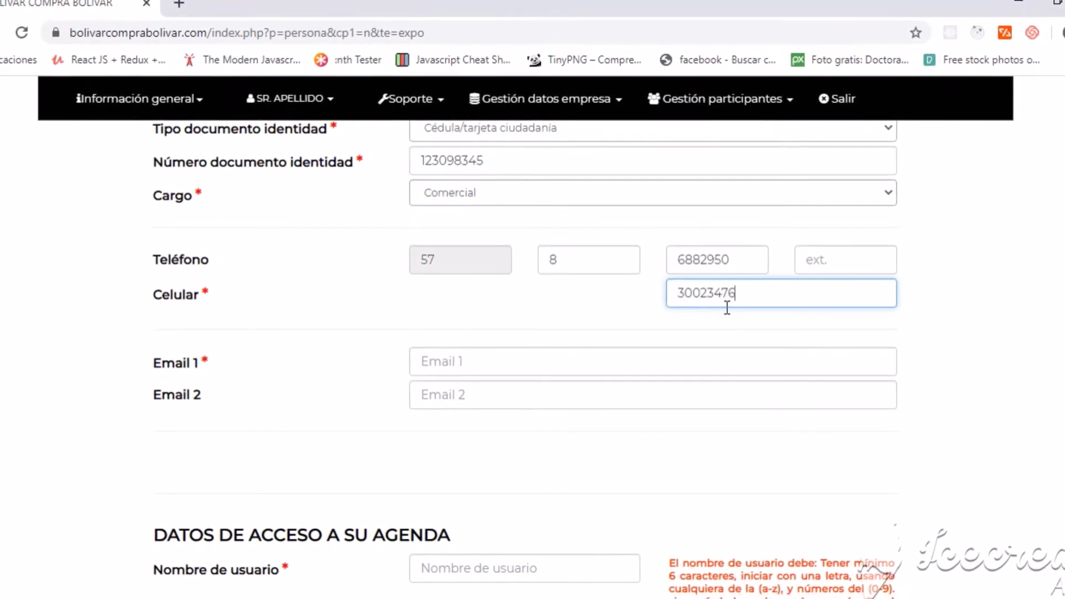
pyautogui.click(621, 365)
pyautogui.write('con')
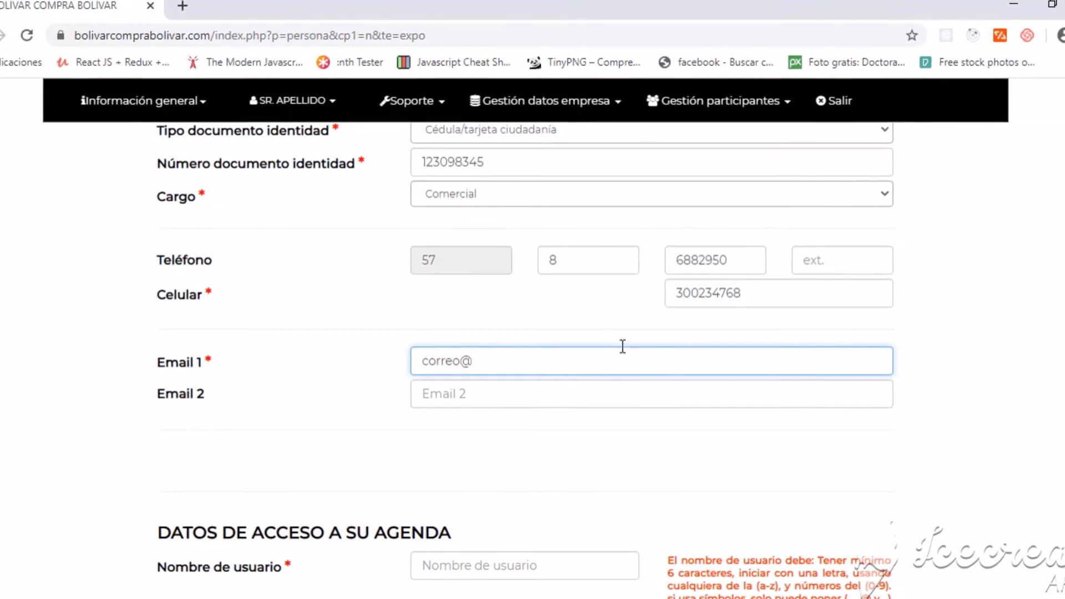
pyautogui.write('reo@gmail.com')
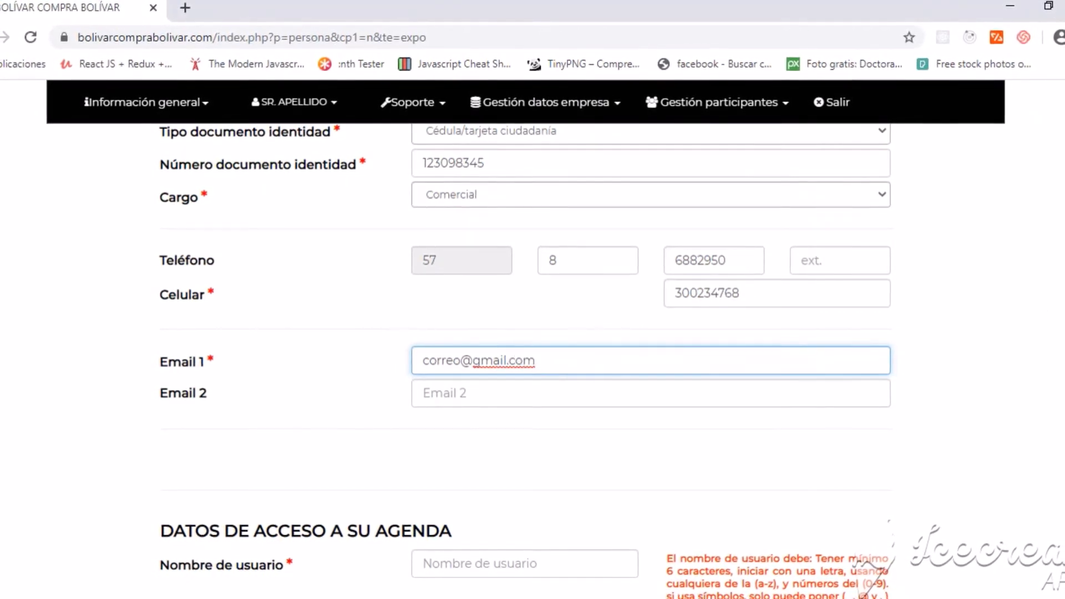
pyautogui.scroll(-3, 525, 360)
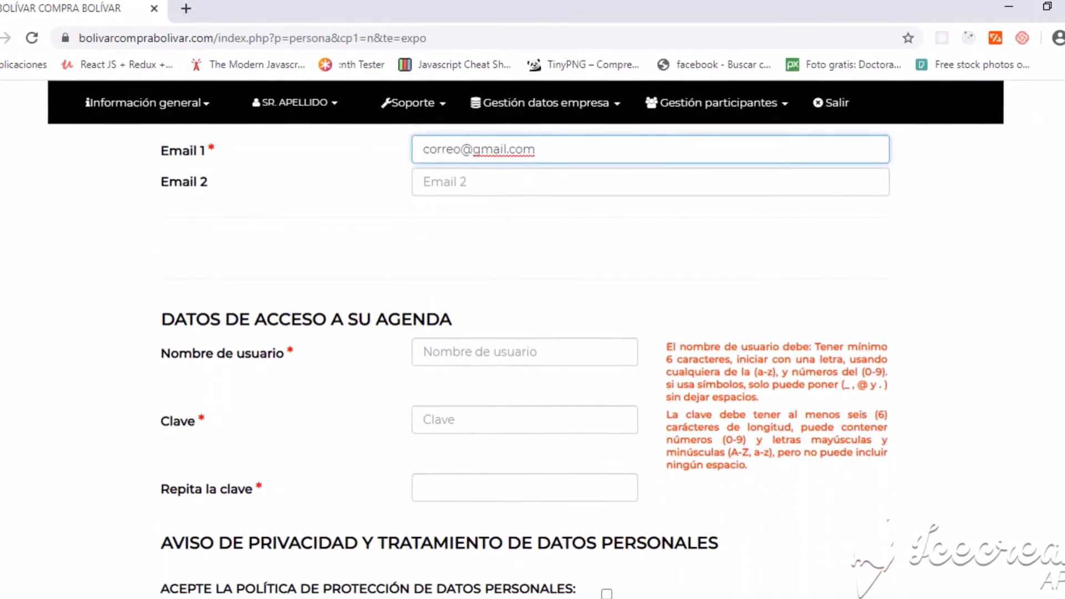
# Replace the autofilled password and its confirmation with the participant's new password.
pyautogui.scroll(1, 525, 361)
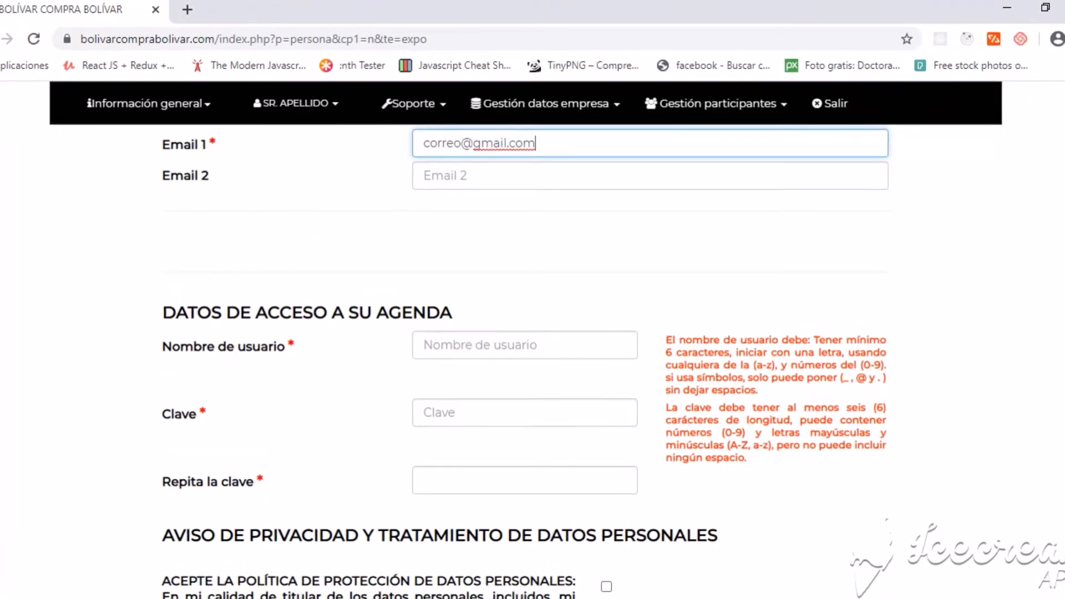
pyautogui.scroll(1, 549, 225)
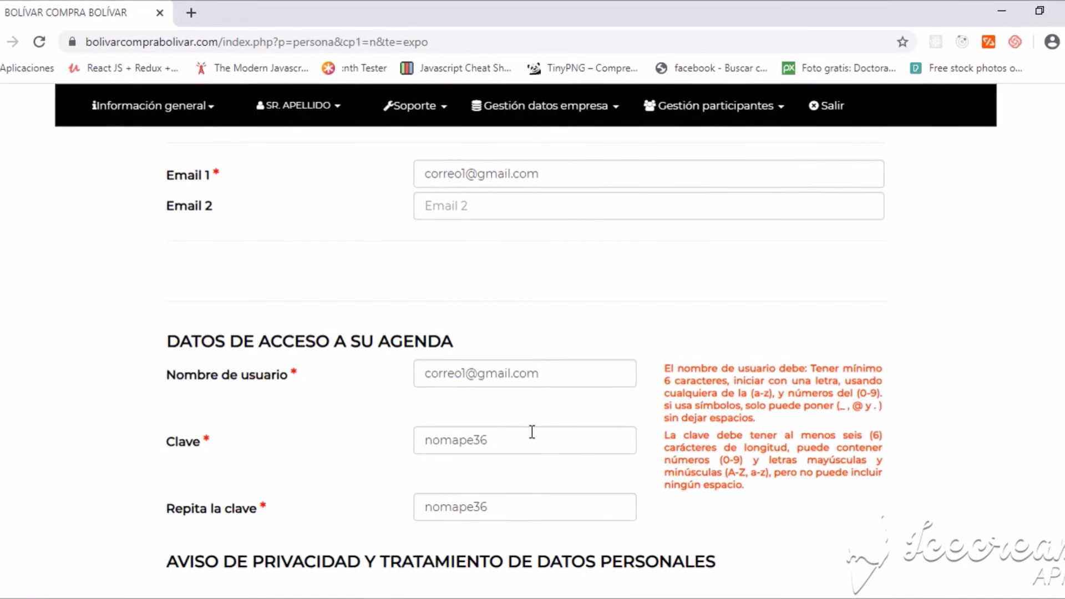
pyautogui.click(425, 450)
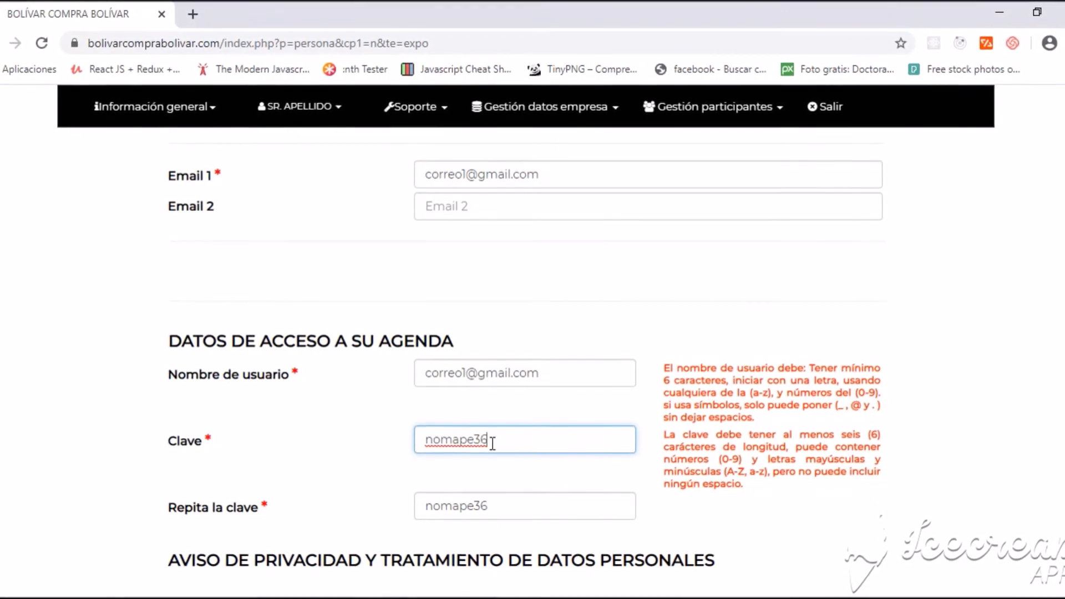
pyautogui.press('BackSpace')
pyautogui.press('BackSpace')
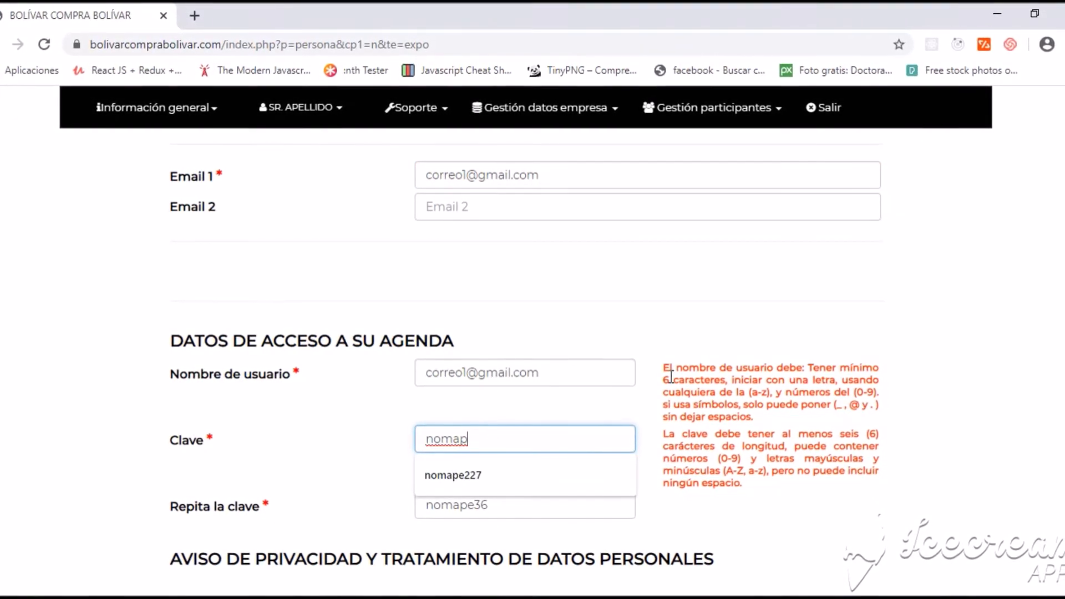
pyautogui.press('BackSpace')
pyautogui.press('BackSpace')
pyautogui.press('BackSpace')
pyautogui.press('BackSpace')
pyautogui.press('BackSpace')
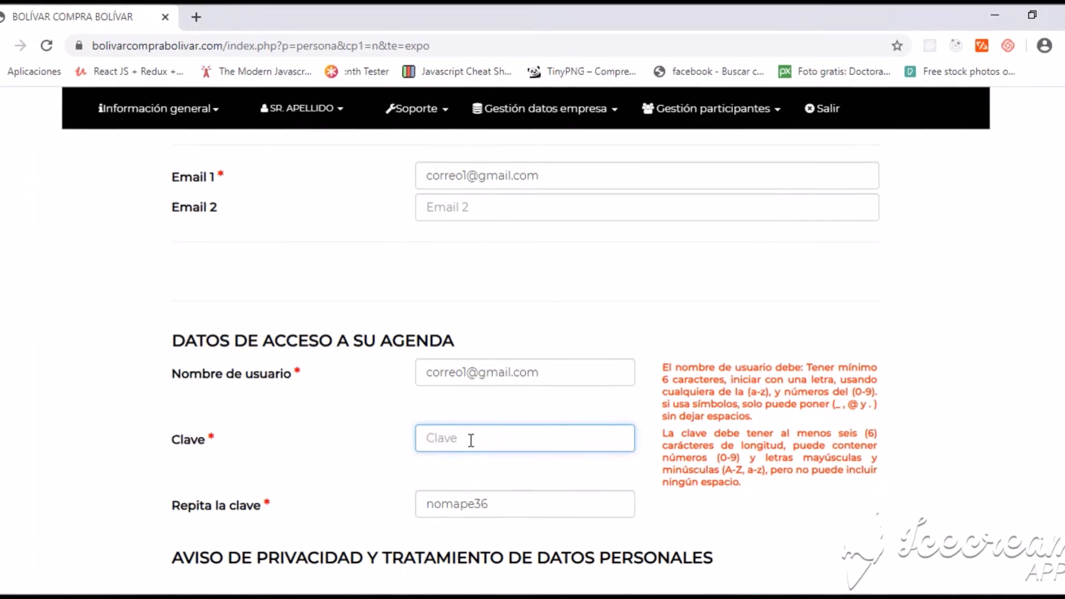
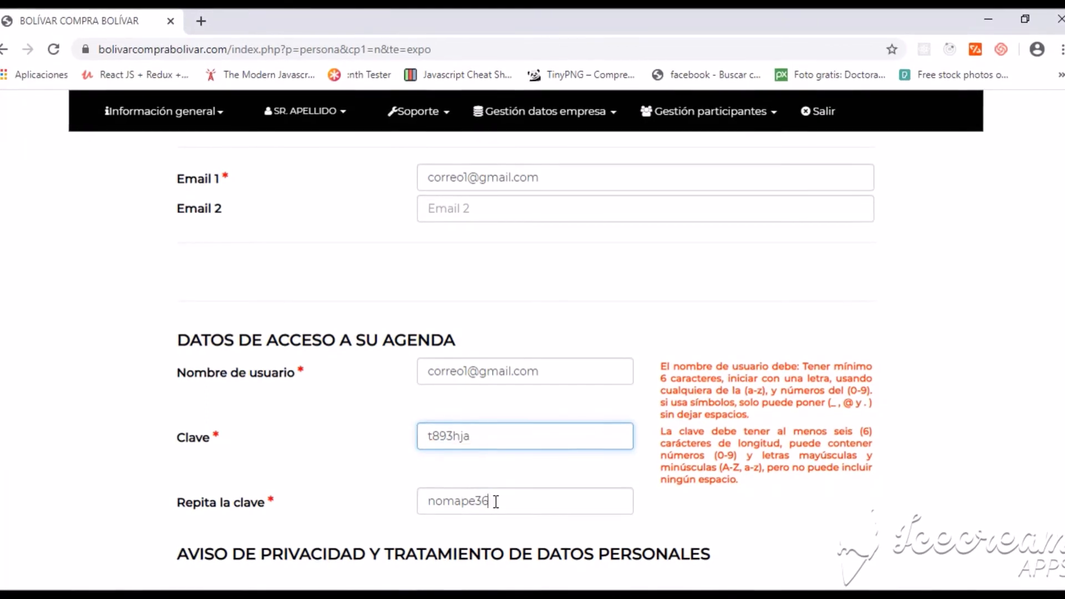
pyautogui.moveTo(496, 500); pyautogui.dragTo(423, 495)
pyautogui.press('BackSpace')
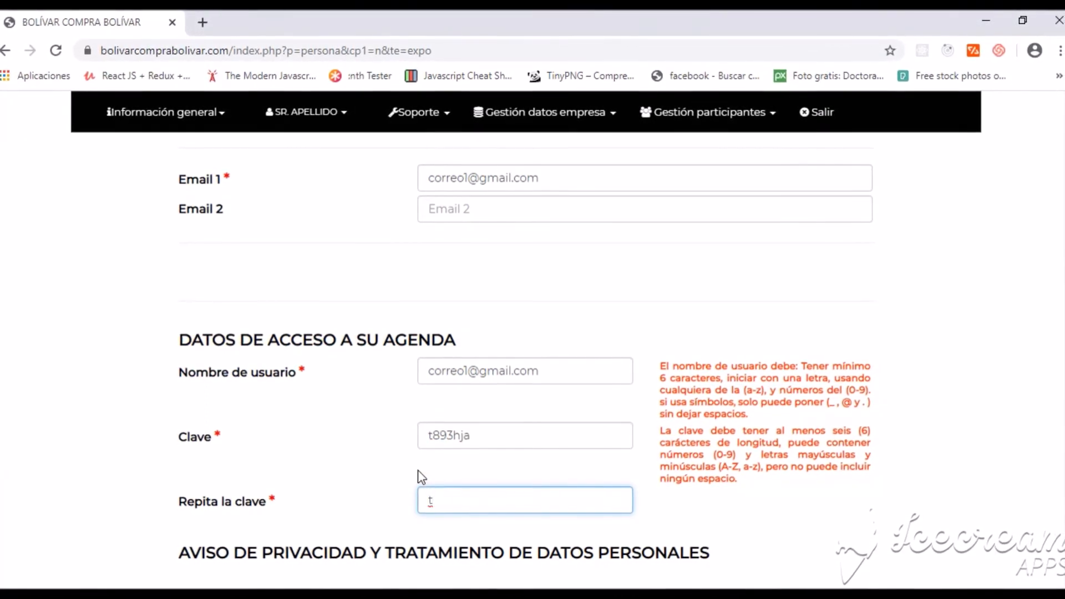
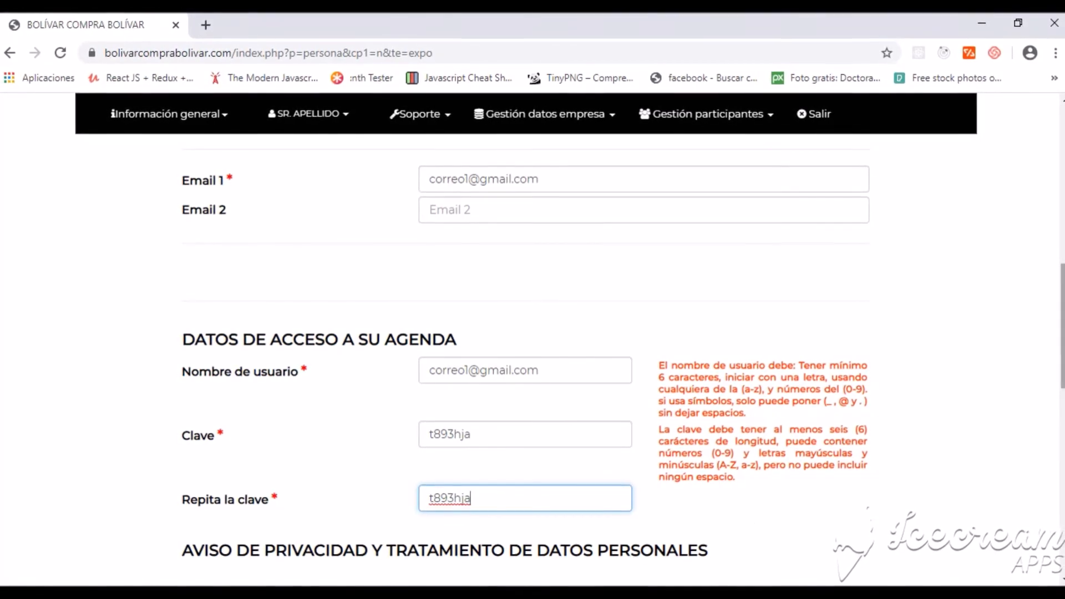
# Accept the personal data protection policy on the participant form.
pyautogui.scroll(-3, 412, 466)
pyautogui.scroll(-2, 630, 361)
pyautogui.click(603, 336)
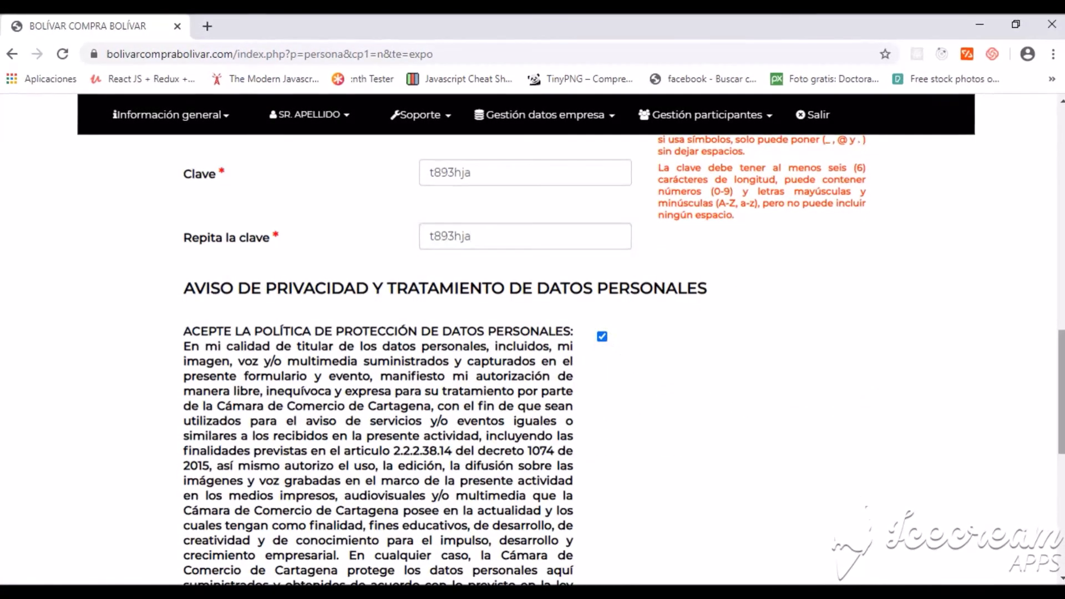
pyautogui.scroll(-6, 1022, 361)
pyautogui.scroll(-1, 532, 332)
pyautogui.scroll(2, 533, 333)
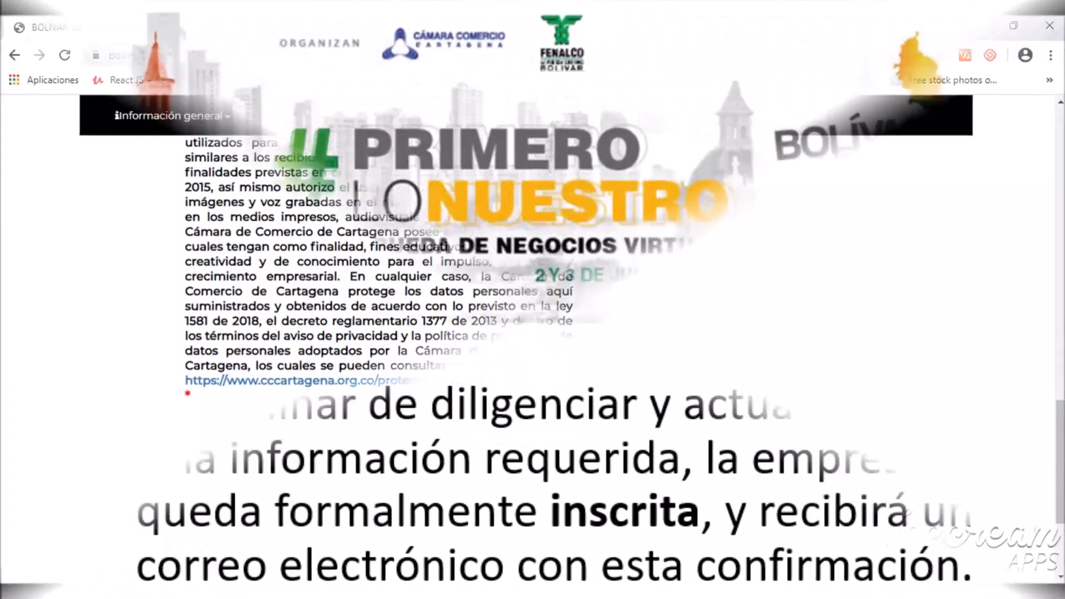